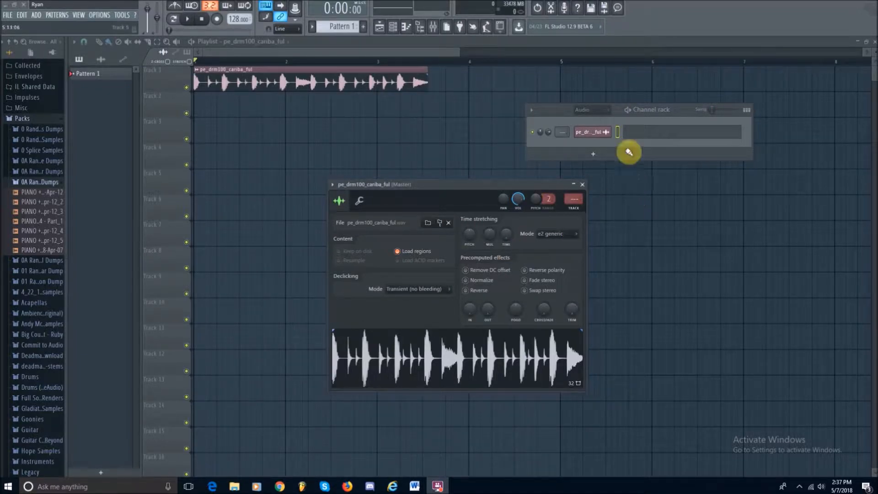
# Open the channel settings of the pe_drm100_cariba_ful drum loop and place the window beside its channel.
pyautogui.click(599, 137)
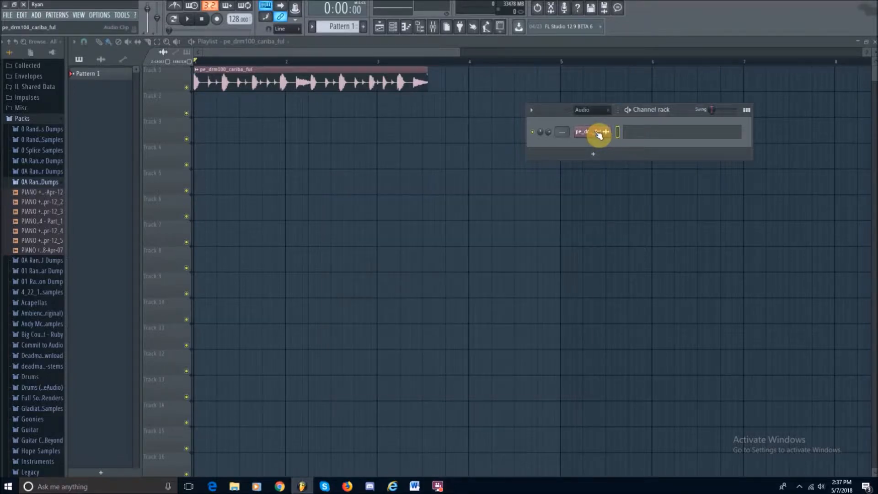
pyautogui.click(599, 135)
pyautogui.moveTo(521, 186); pyautogui.dragTo(541, 189)
pyautogui.click(321, 77)
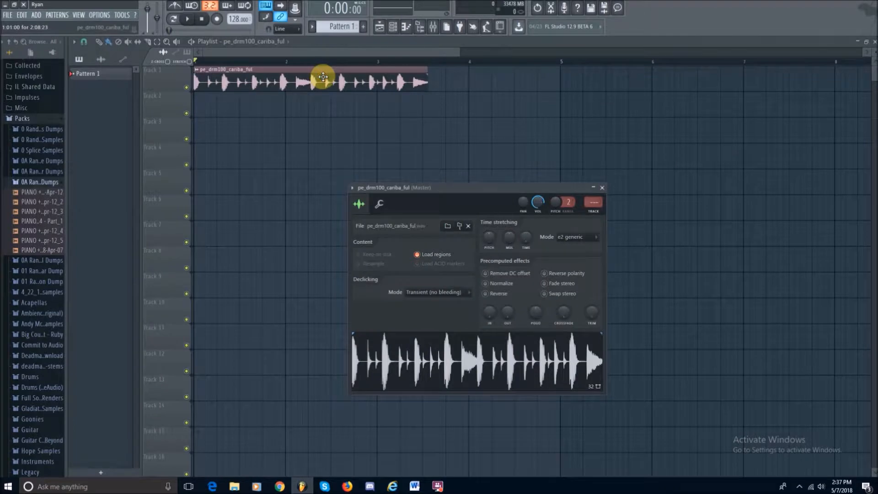
pyautogui.click(394, 27)
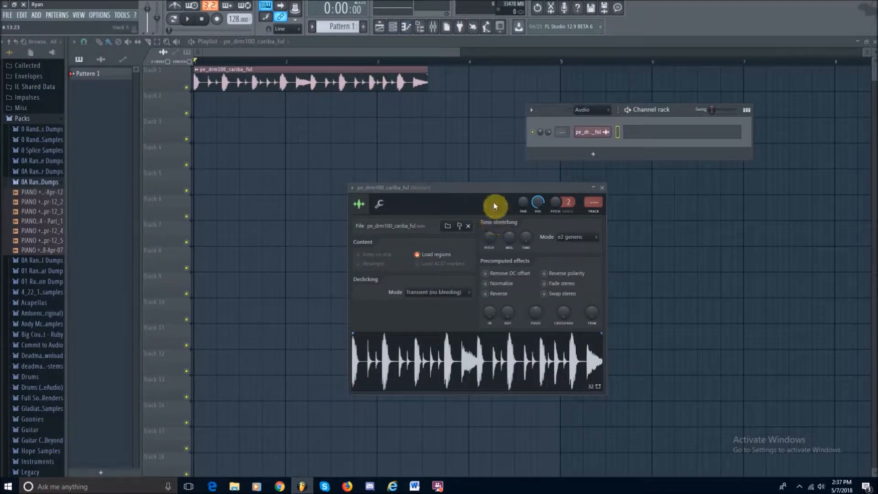
pyautogui.moveTo(498, 186); pyautogui.dragTo(492, 165)
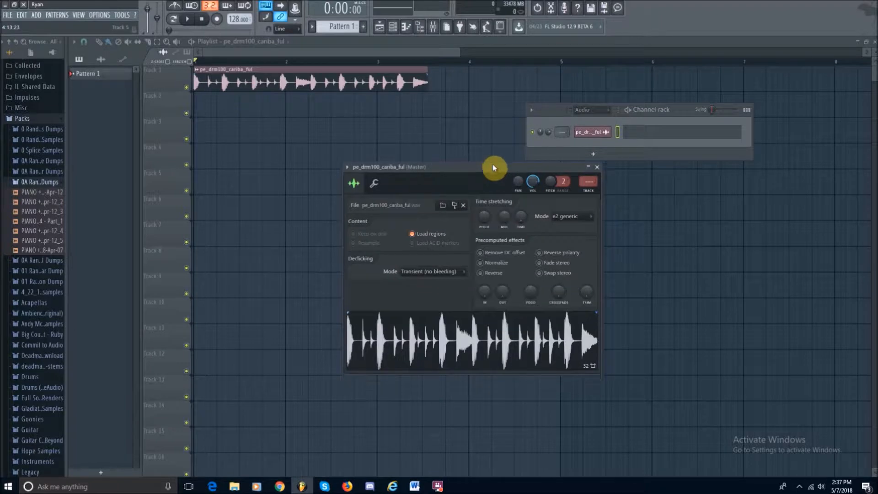
# Set the drum loop's source tempo to 100 BPM by entering it manually in the time-stretch tempo detection.
pyautogui.click(522, 219)
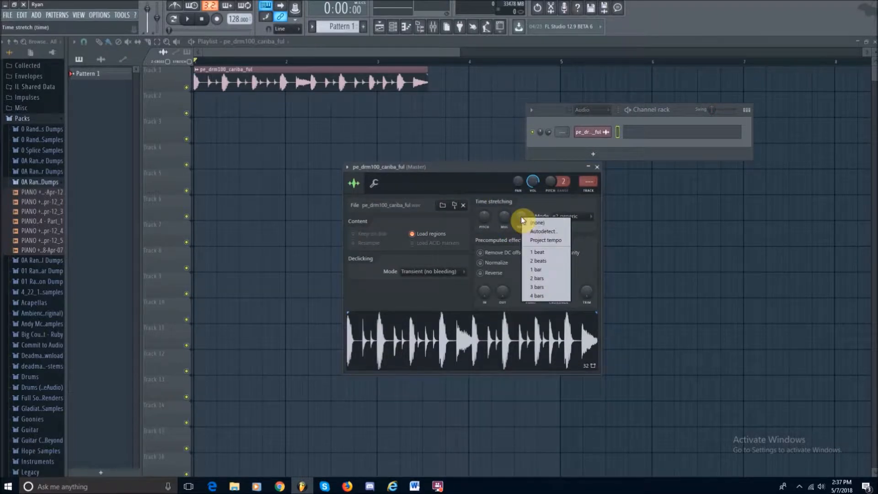
pyautogui.click(553, 230)
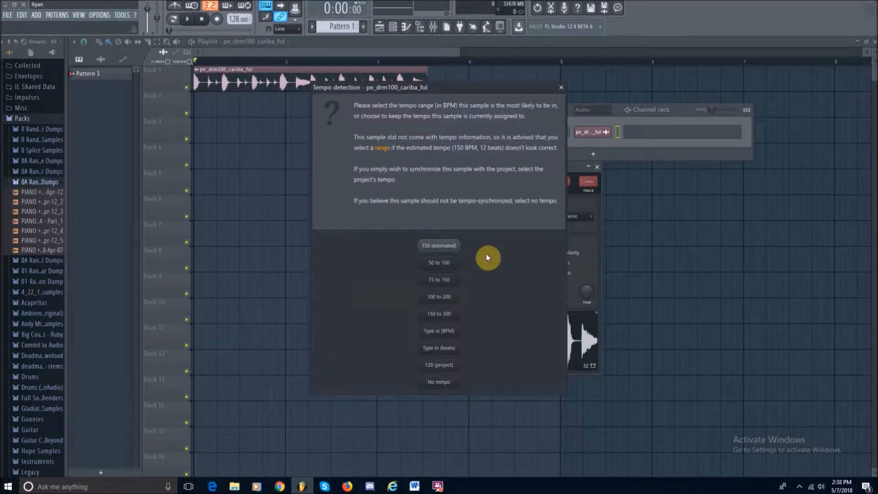
pyautogui.click(447, 332)
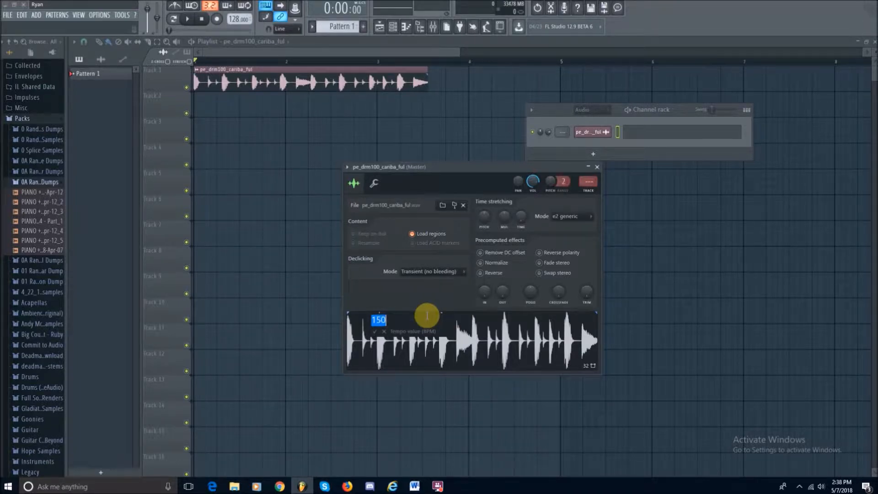
pyautogui.write('100')
pyautogui.press('Return')
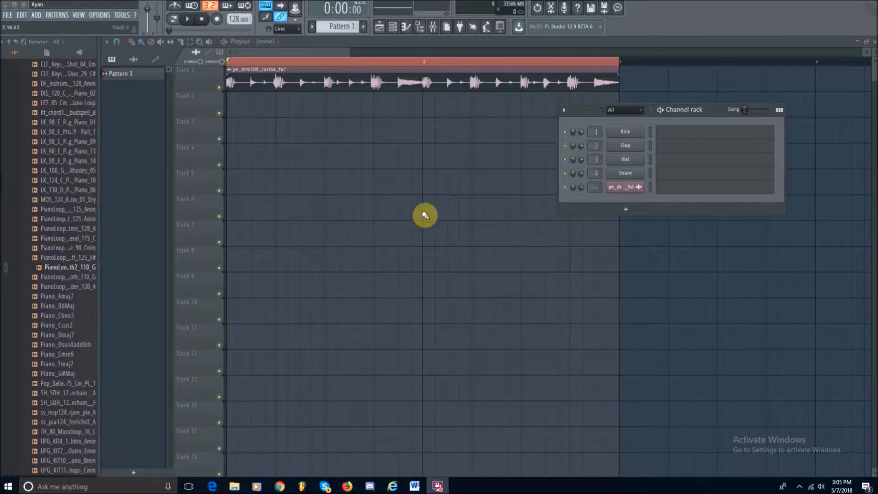
# Add the PianoLoop_Smooth2_110_G sample at the start of Track 3 and set the playlist snap to none.
pyautogui.moveTo(68, 269); pyautogui.dragTo(305, 127)
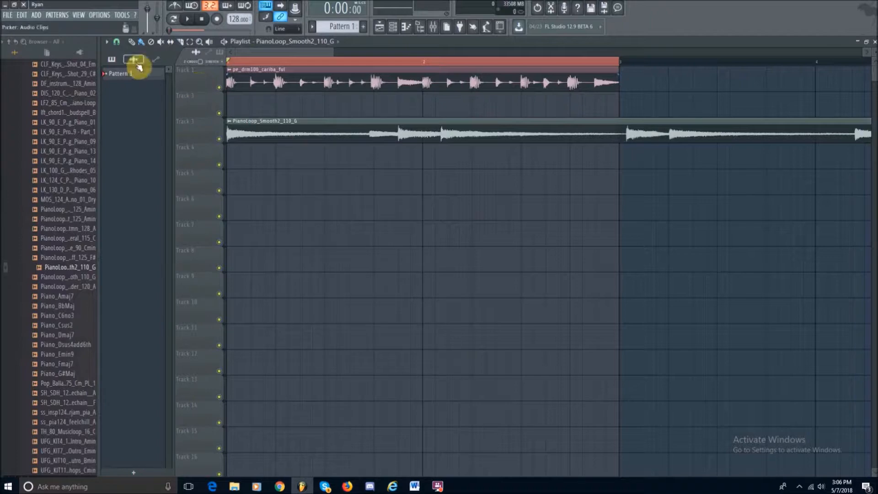
pyautogui.click(117, 42)
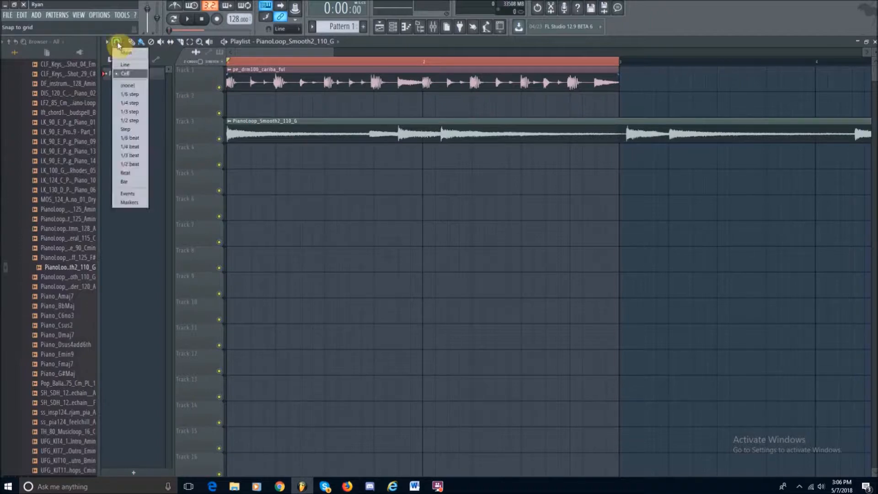
pyautogui.click(136, 87)
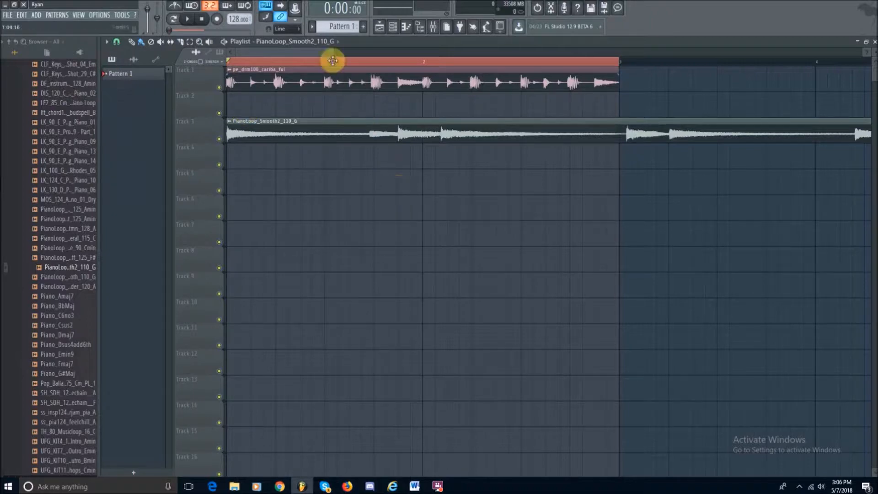
# Slice the piano loop on Track 3 at the start of each note along its waveform.
pyautogui.moveTo(333, 55); pyautogui.dragTo(258, 55)
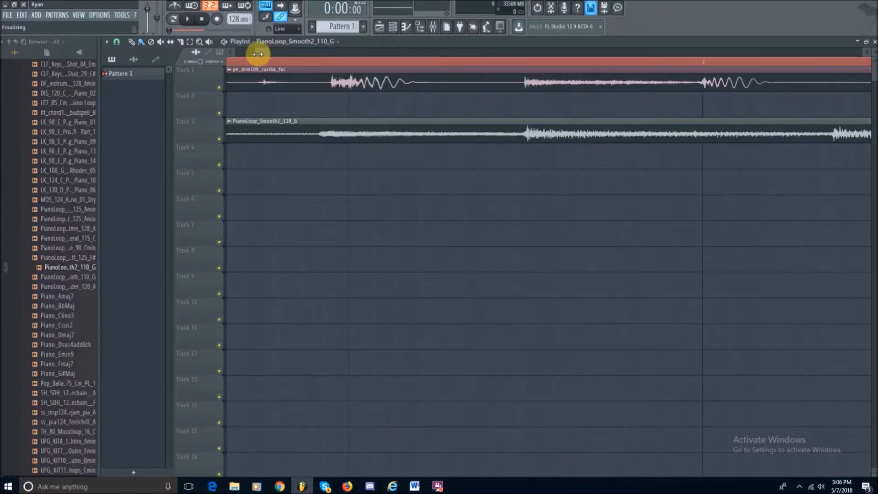
pyautogui.click(320, 144)
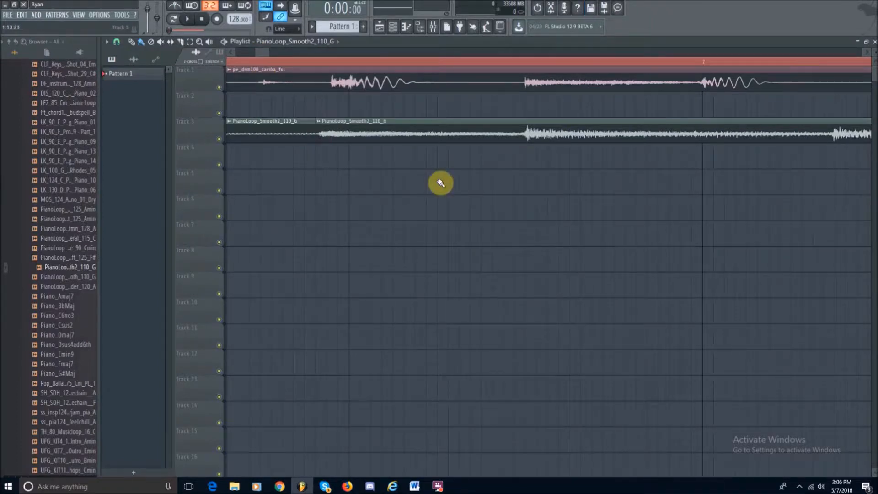
pyautogui.click(523, 137)
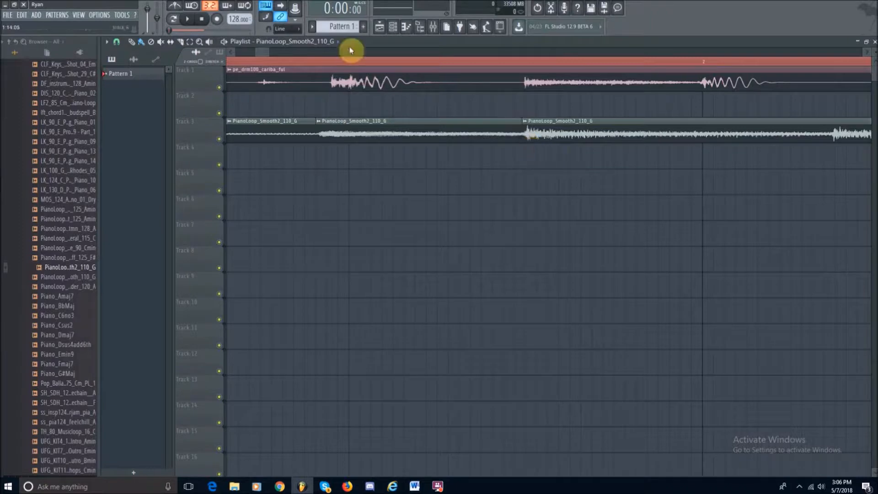
pyautogui.moveTo(264, 52); pyautogui.dragTo(298, 54)
pyautogui.click(396, 144)
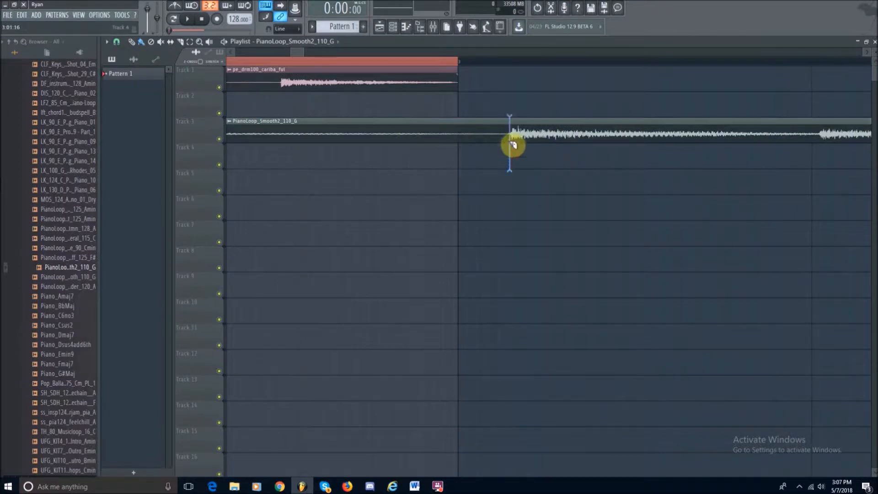
pyautogui.moveTo(300, 54); pyautogui.dragTo(309, 55)
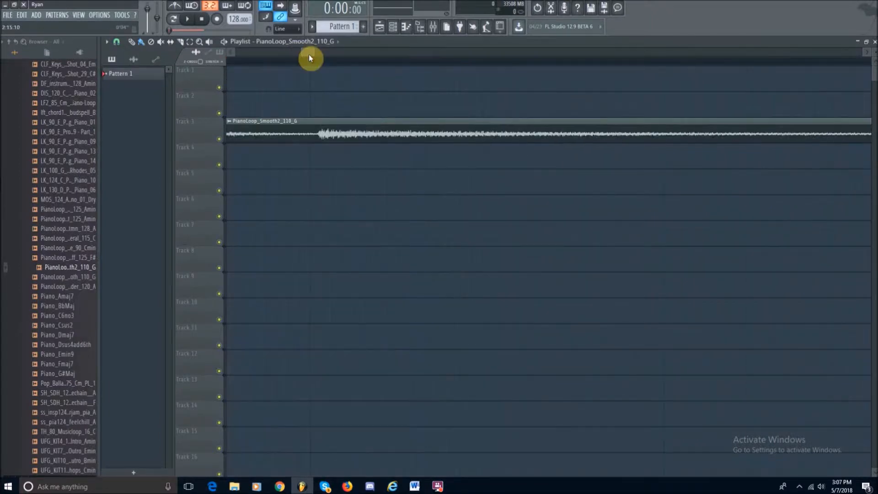
pyautogui.click(318, 141)
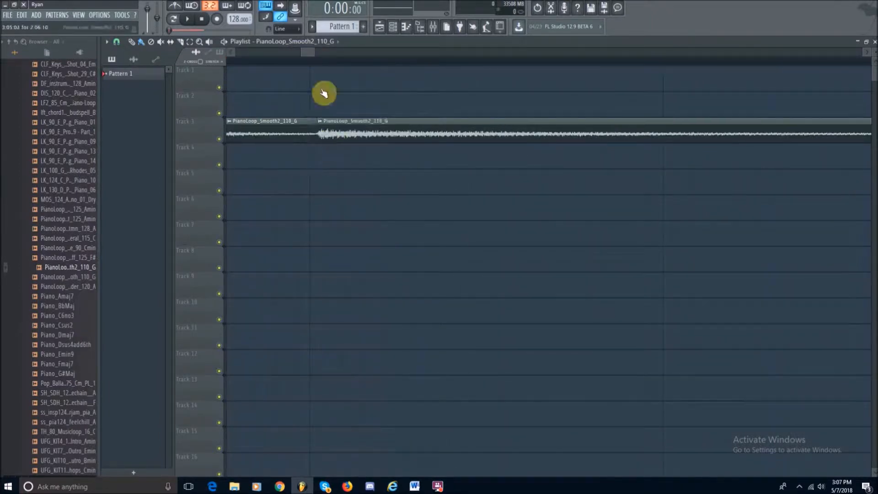
pyautogui.moveTo(307, 56); pyautogui.dragTo(329, 54)
pyautogui.moveTo(622, 194); pyautogui.dragTo(629, 139)
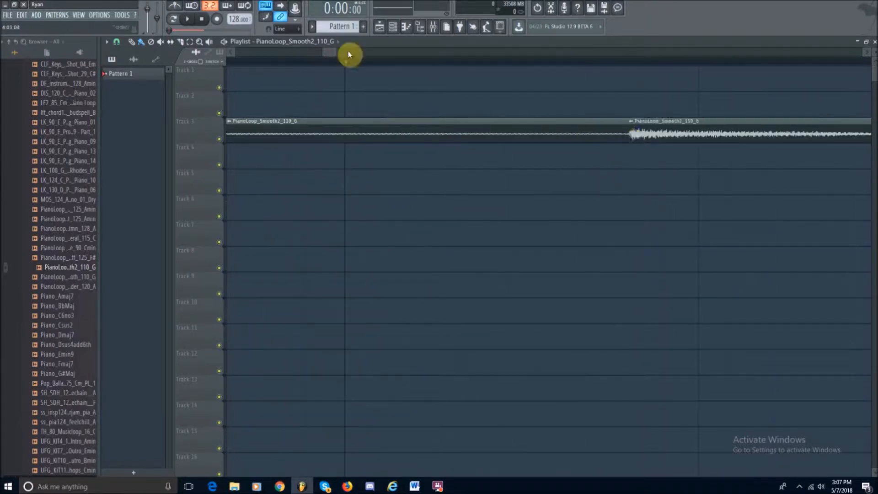
pyautogui.moveTo(334, 55); pyautogui.dragTo(345, 56)
pyautogui.moveTo(454, 159); pyautogui.dragTo(460, 142)
pyautogui.moveTo(320, 55); pyautogui.dragTo(354, 53)
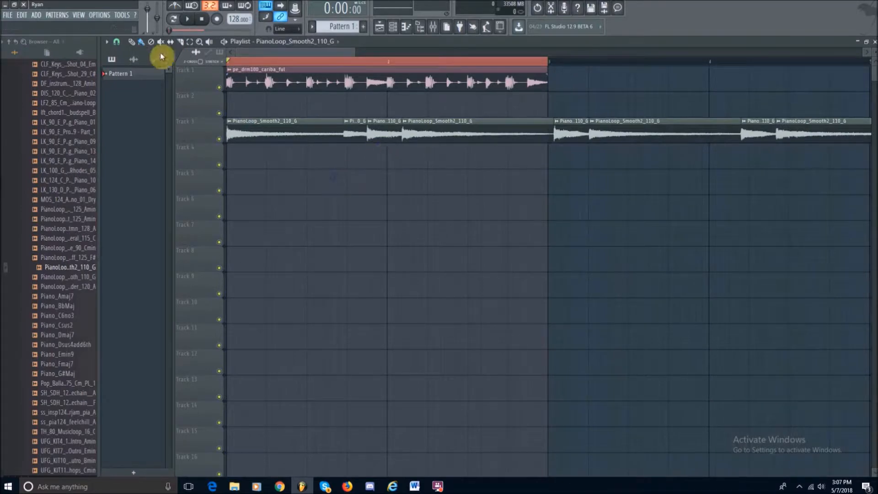
# Move every piano slice after the first one down to Track 4, mute that track and return to the Draw tool.
pyautogui.click(189, 42)
pyautogui.moveTo(355, 132); pyautogui.dragTo(800, 148)
pyautogui.hotkey('shift', 'Down')
pyautogui.click(282, 232)
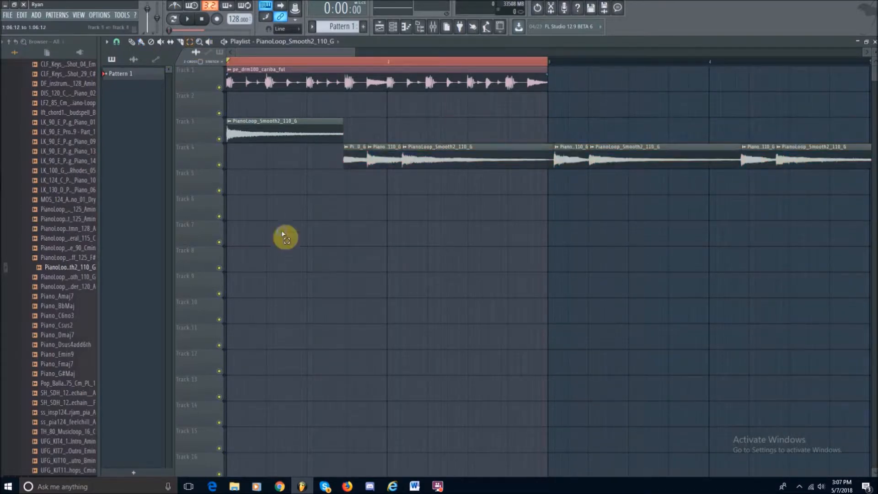
pyautogui.click(220, 165)
pyautogui.click(131, 41)
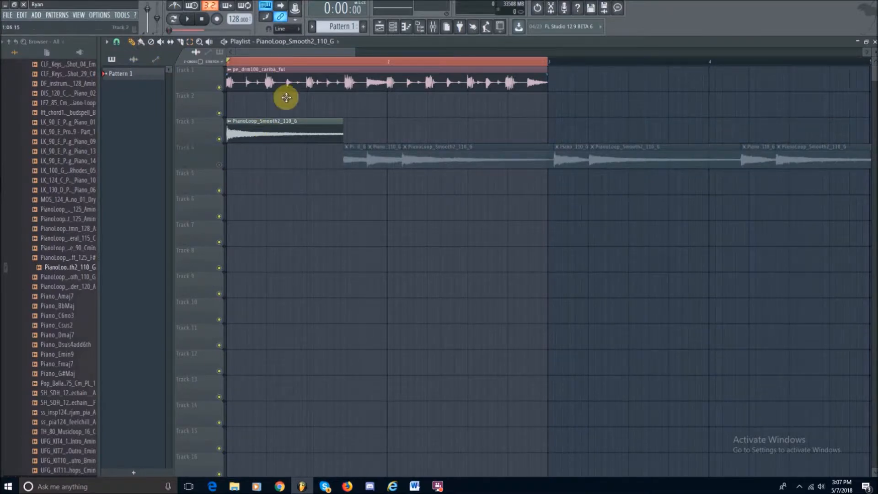
# Play back the first piano slice together with the drum loop to compare their timing.
pyautogui.press('space')
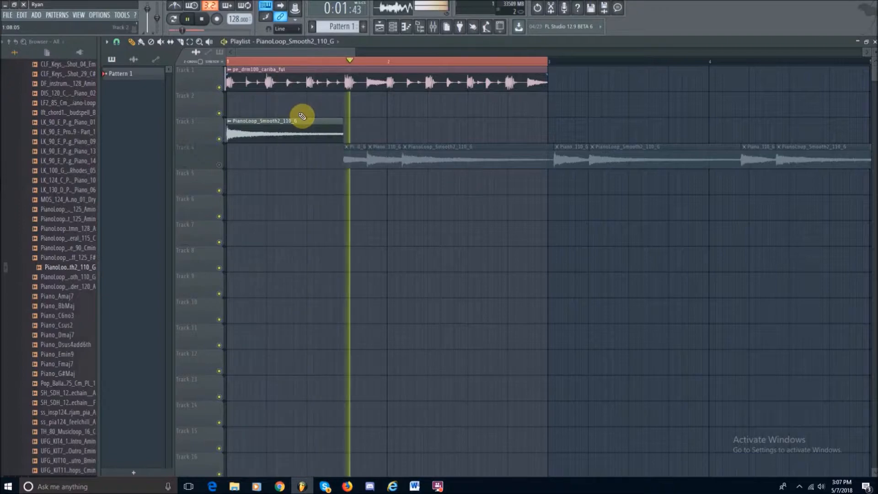
pyautogui.press('space')
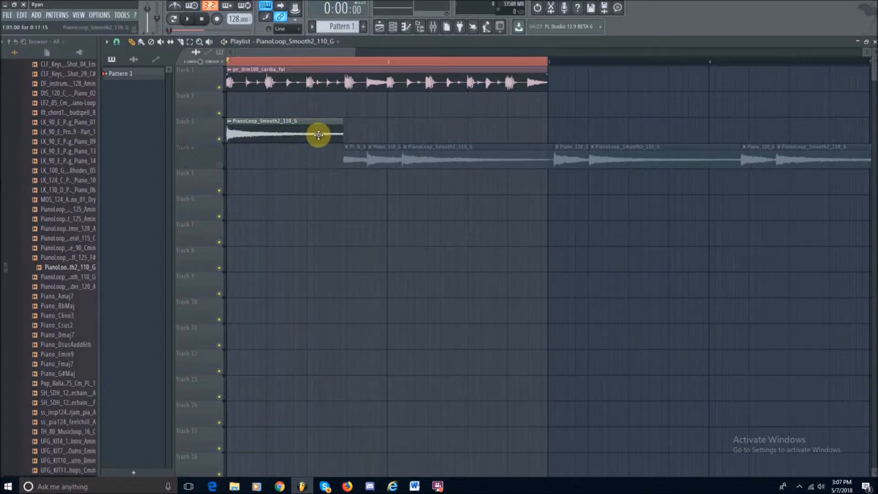
pyautogui.press('space')
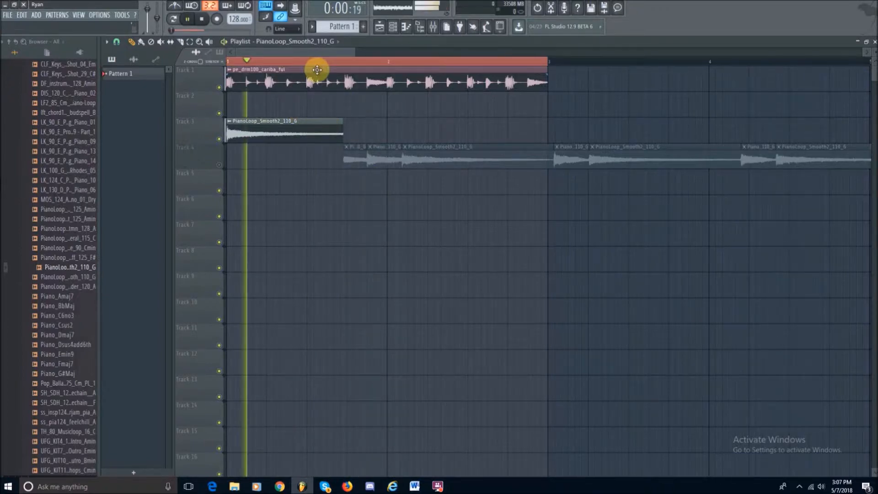
pyautogui.press('space')
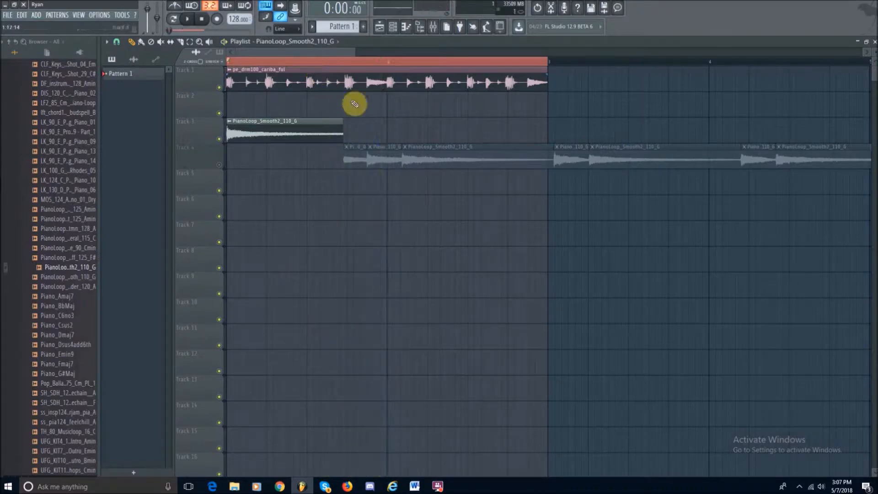
# Try stretching the first piano slice on Track 3 to the third slice's start, and examine the sample waveform in its channel settings.
pyautogui.moveTo(355, 52); pyautogui.dragTo(279, 53)
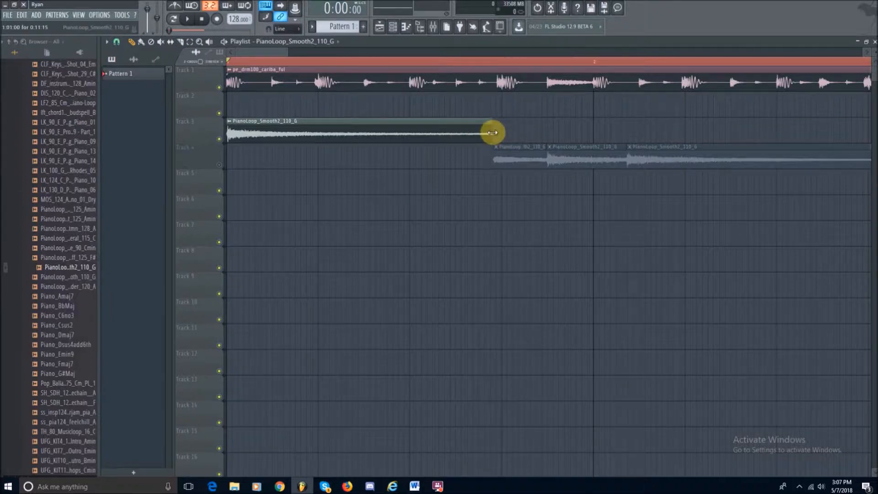
pyautogui.moveTo(492, 133); pyautogui.dragTo(548, 139)
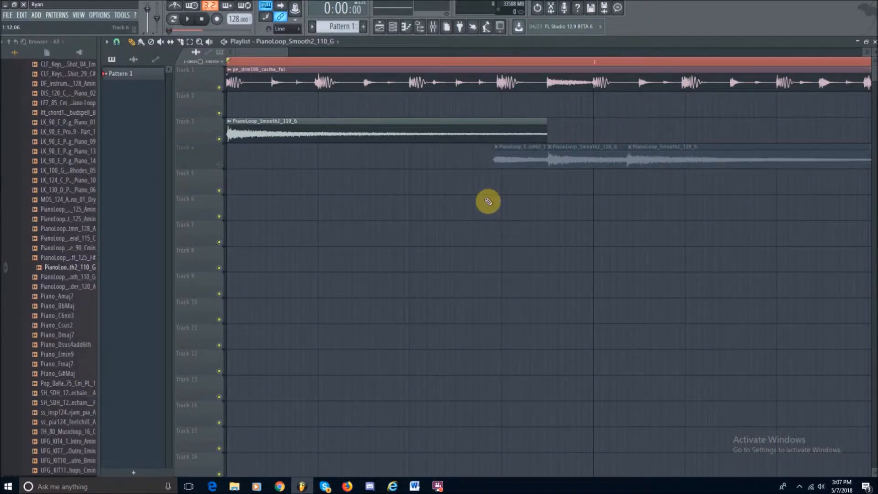
pyautogui.doubleClick(386, 138)
pyautogui.moveTo(367, 136); pyautogui.dragTo(604, 97)
pyautogui.moveTo(462, 293); pyautogui.dragTo(588, 269)
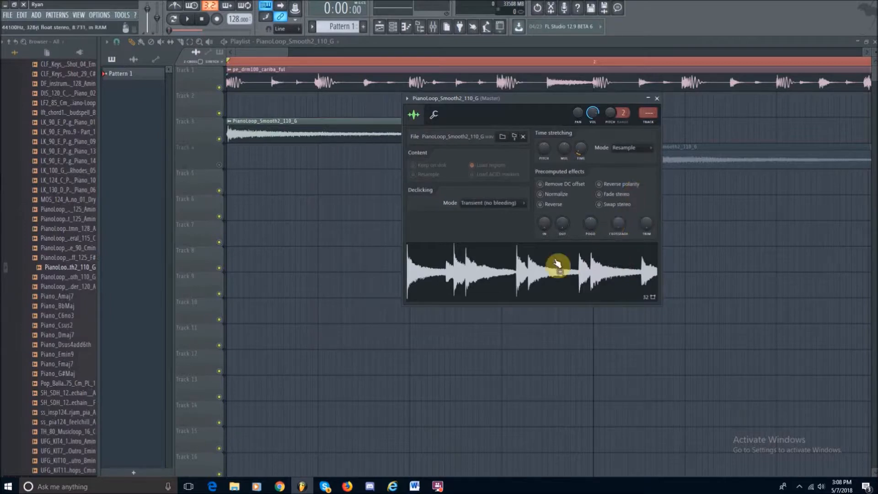
pyautogui.press('Escape')
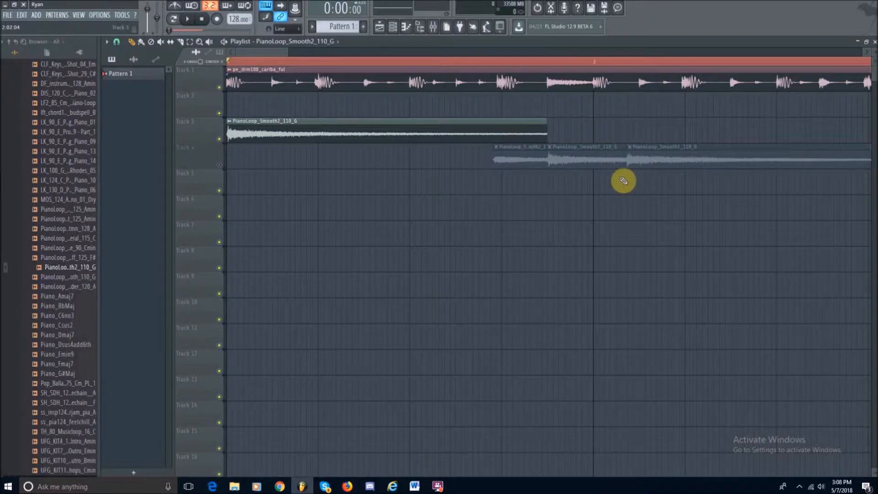
# Restore the piano sample's original time stretch in its channel settings.
pyautogui.doubleClick(484, 133)
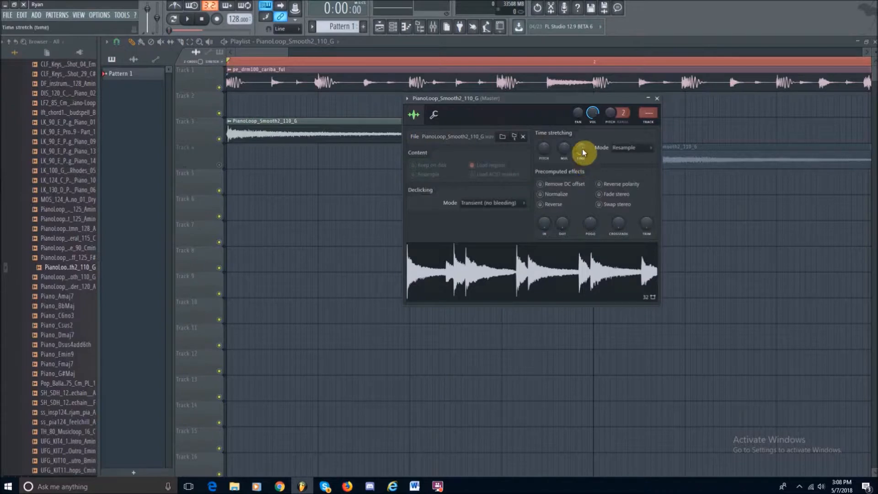
pyautogui.moveTo(581, 145); pyautogui.dragTo(582, 146)
pyautogui.click(558, 98)
pyautogui.moveTo(558, 98); pyautogui.dragTo(603, 188)
pyautogui.click(226, 129)
pyautogui.click(229, 122)
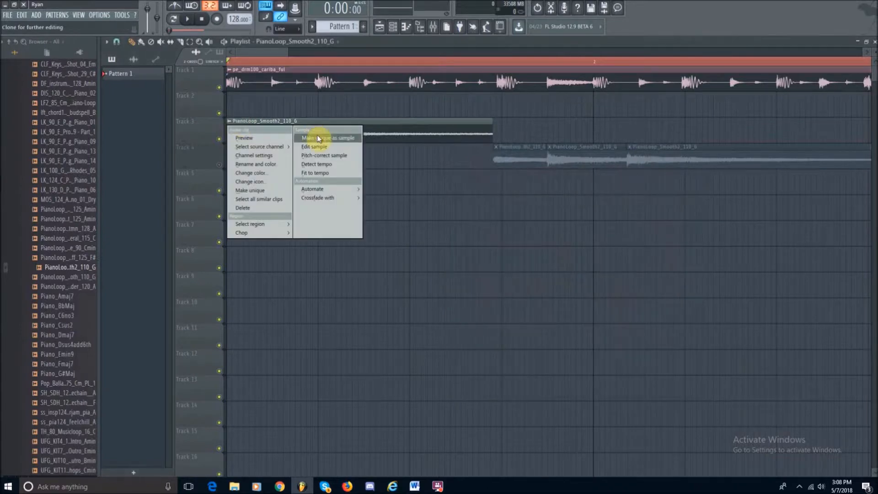
pyautogui.click(339, 142)
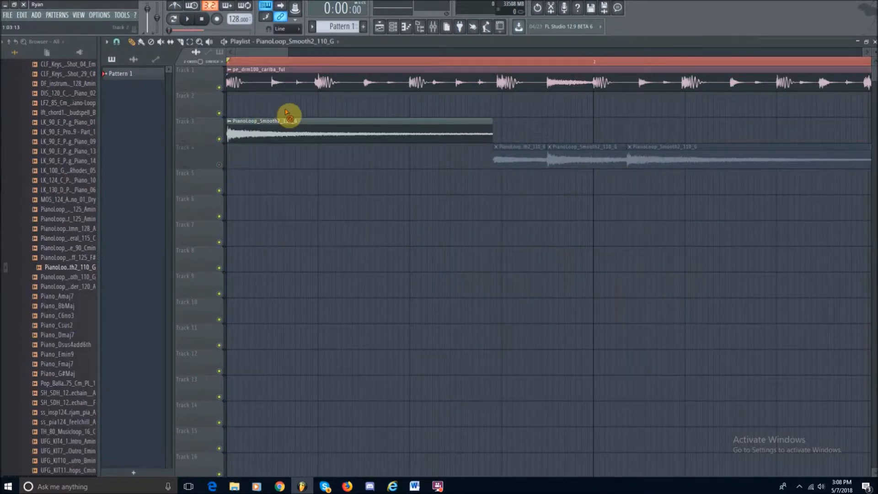
pyautogui.click(230, 120)
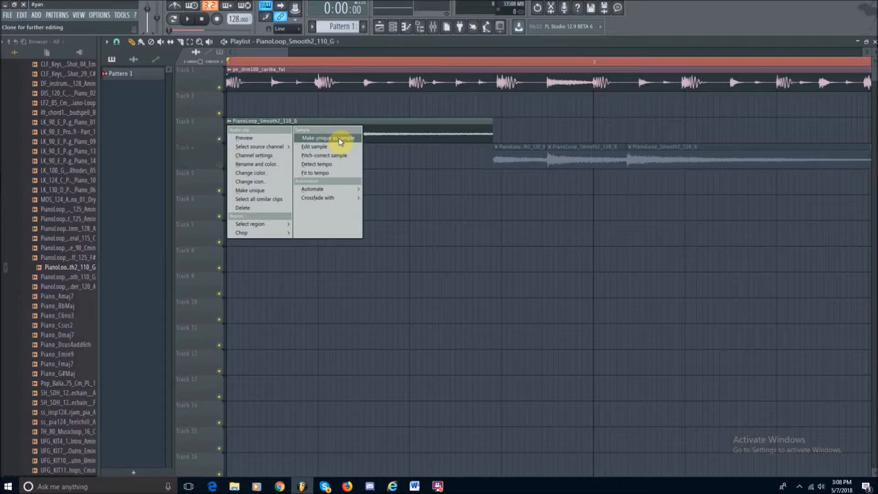
pyautogui.click(431, 190)
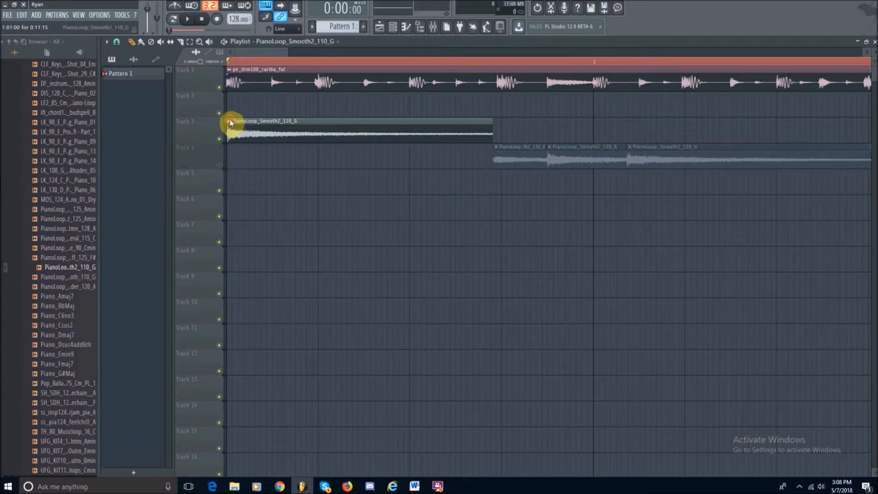
# Make the first piano slice on Track 3 unique as a sample, saved as PianoLoop_Smooth2_110_G - Part_1 wave file.
pyautogui.click(229, 122)
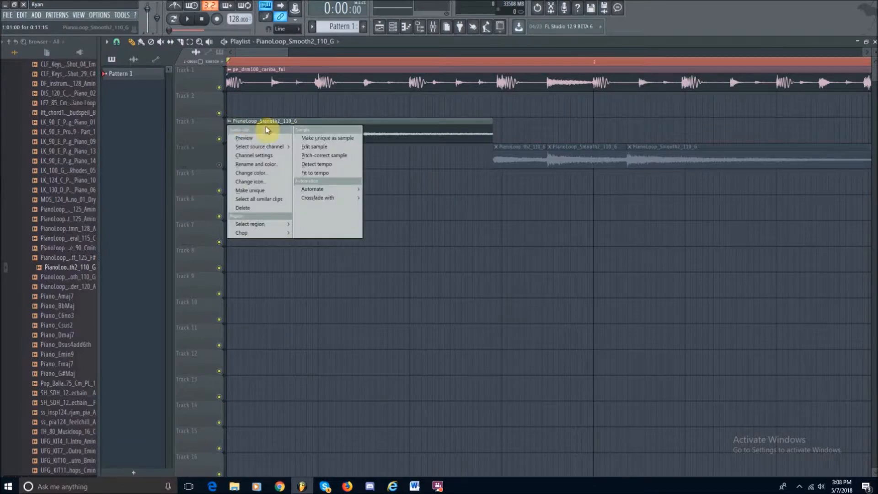
pyautogui.click(337, 139)
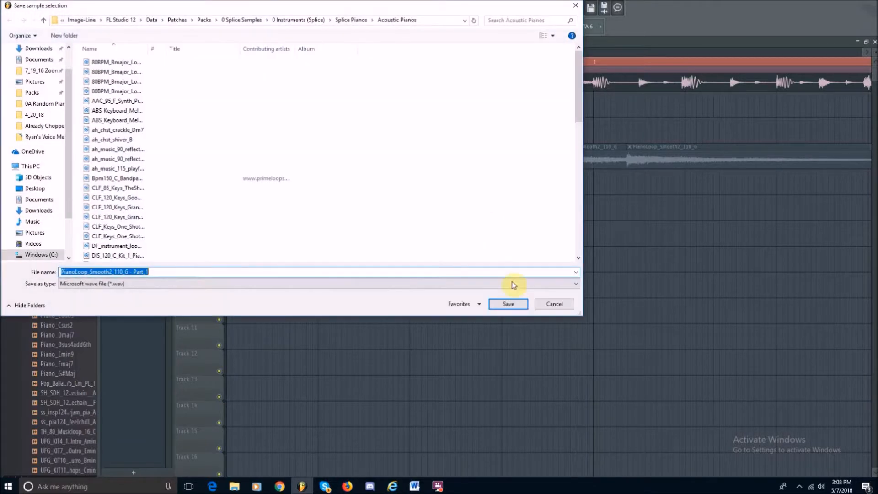
pyautogui.click(514, 304)
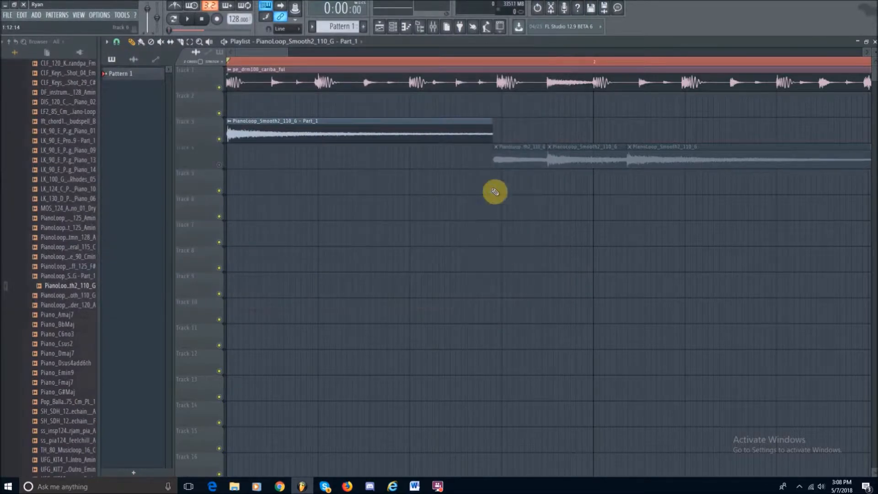
# Examine the time-stretching modes offered in the Part_1 slice's channel settings.
pyautogui.doubleClick(447, 129)
pyautogui.moveTo(337, 145); pyautogui.dragTo(531, 130)
pyautogui.click(587, 179)
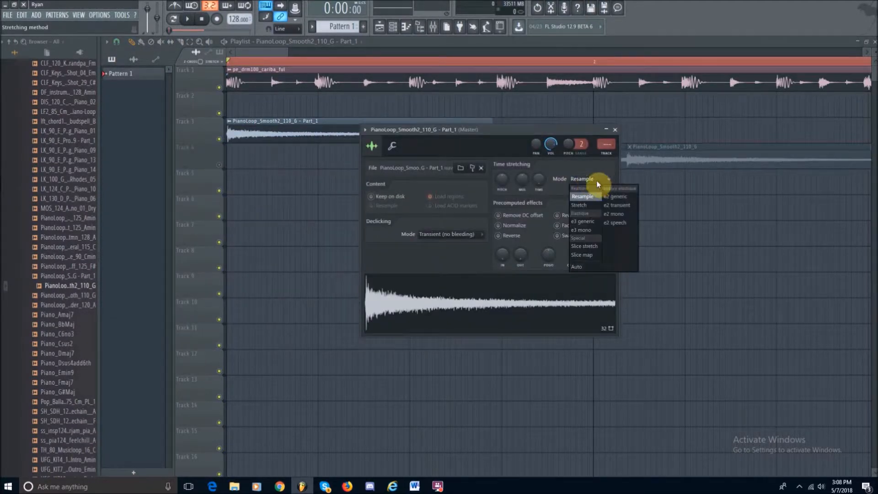
pyautogui.click(592, 179)
pyautogui.click(589, 179)
pyautogui.click(586, 176)
pyautogui.click(615, 130)
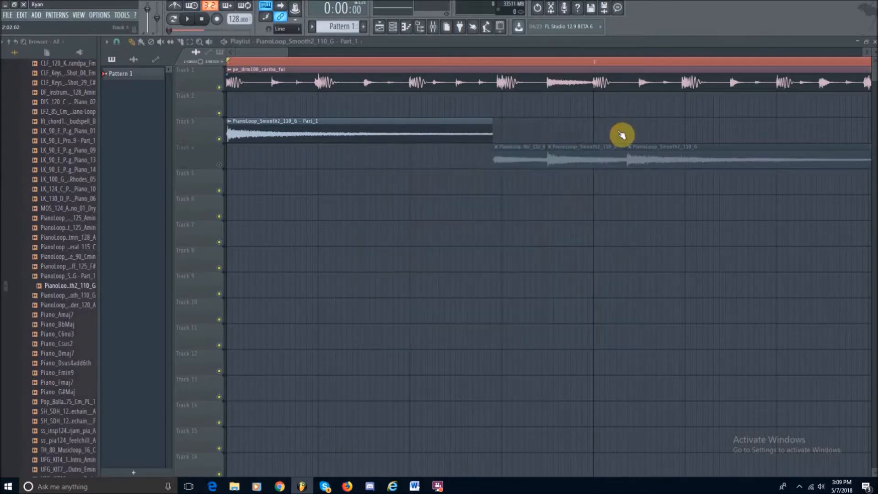
# Stretch the Part_1 slice's end to the start of the third slice on Track 4 and play it back.
pyautogui.moveTo(494, 137); pyautogui.dragTo(547, 143)
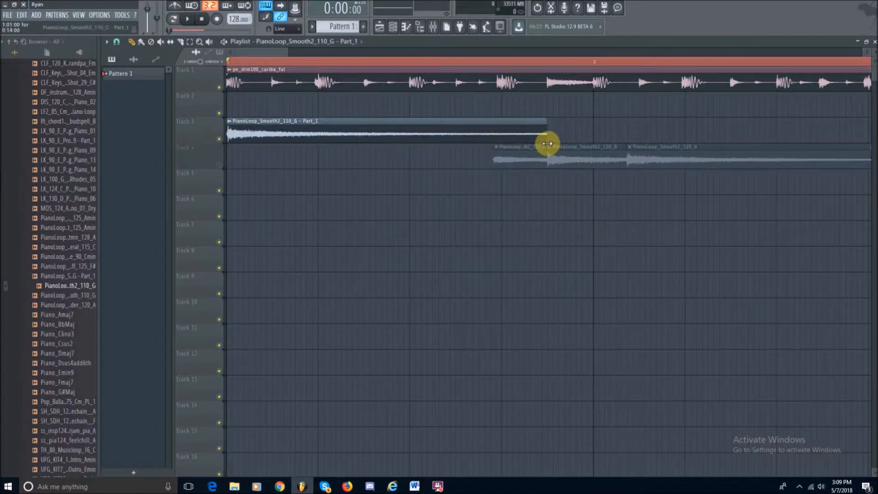
pyautogui.press('space')
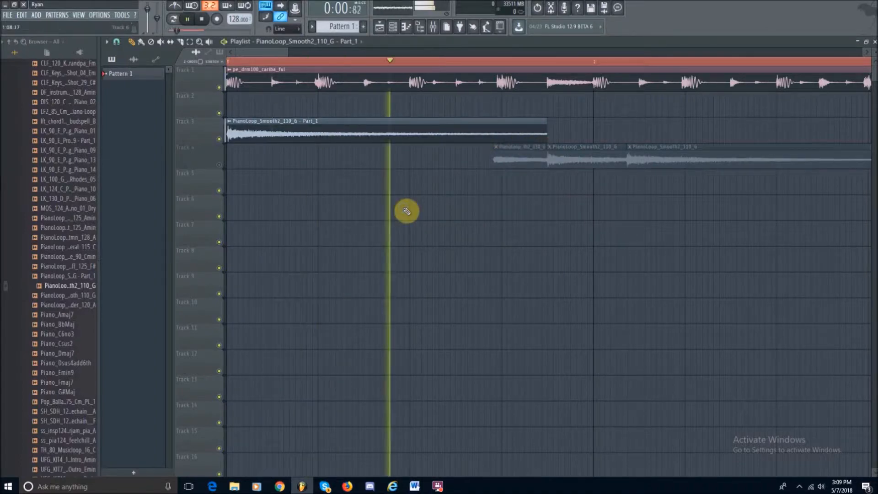
pyautogui.press('space')
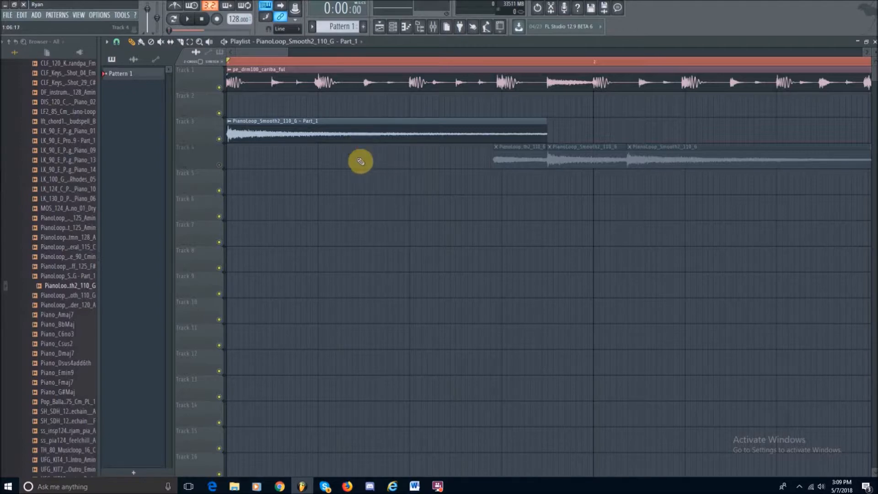
# Set the Part_1 sample's time-stretching mode to e2 generic and play it back with the drum loop.
pyautogui.doubleClick(354, 135)
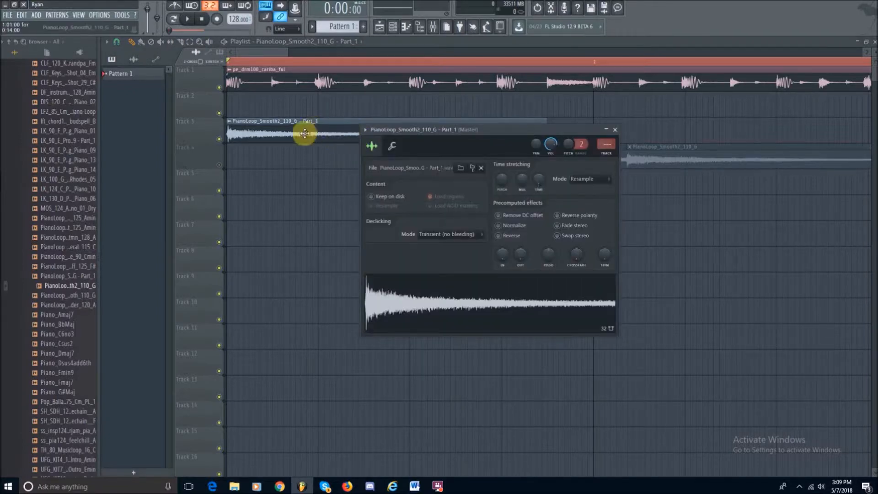
pyautogui.moveTo(503, 130); pyautogui.dragTo(515, 144)
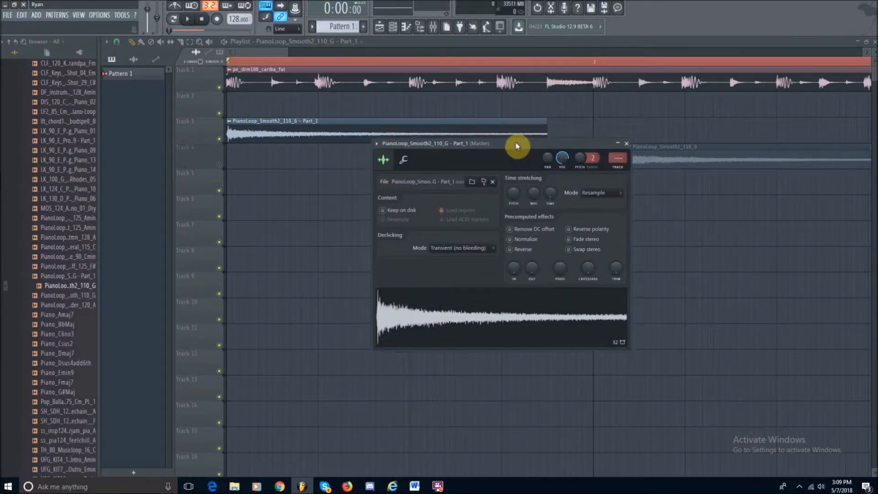
pyautogui.click(597, 194)
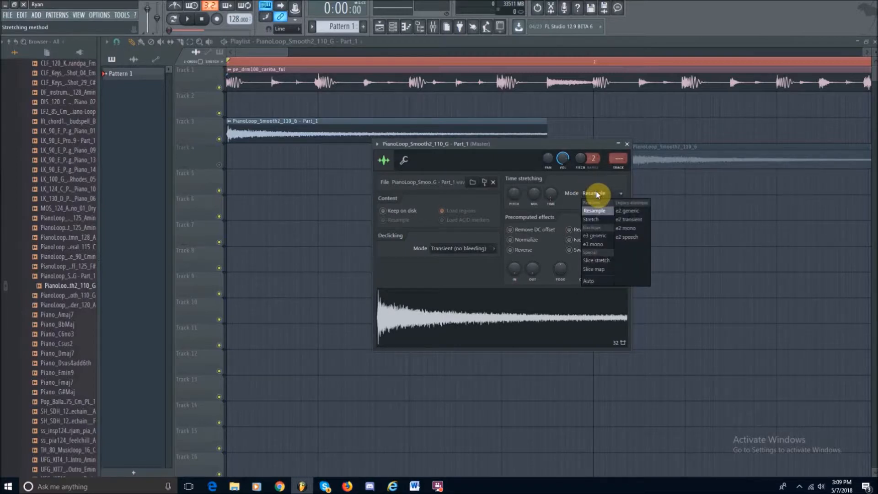
pyautogui.click(633, 212)
pyautogui.press('Escape')
pyautogui.press('space')
pyautogui.press('space')
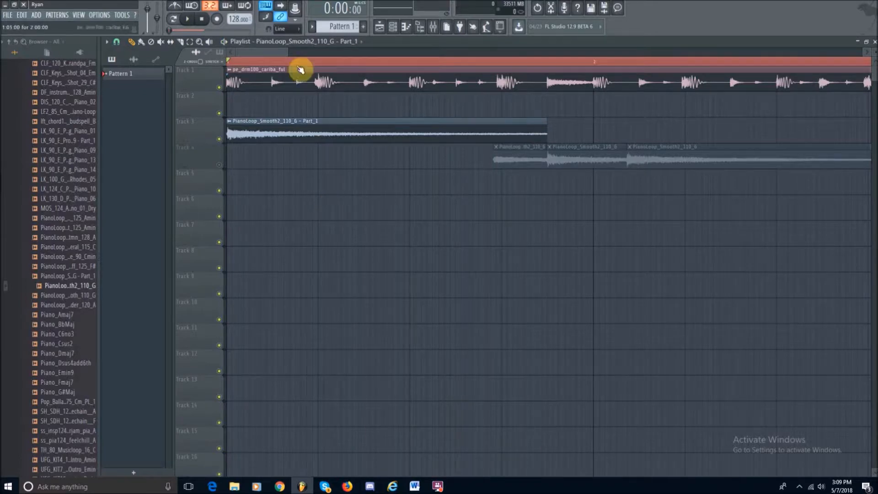
# Review the stretching modes in the Part_1 sample's channel settings, keeping e2 generic selected.
pyautogui.doubleClick(394, 137)
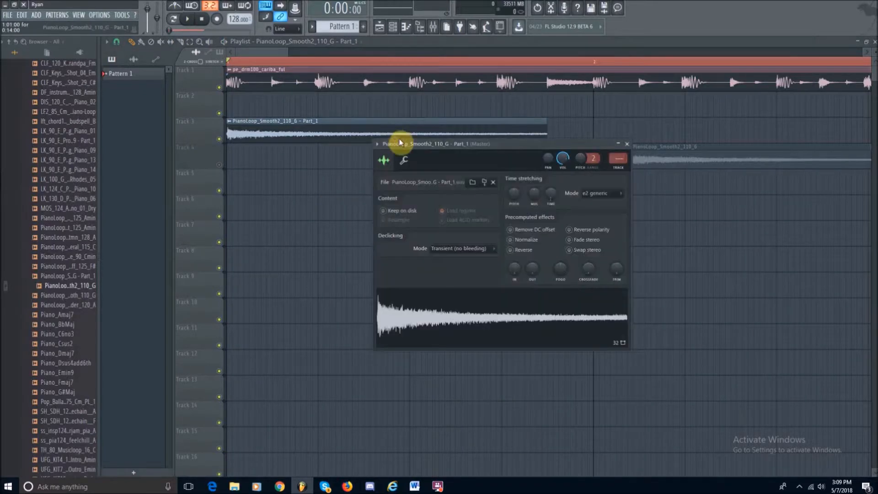
pyautogui.click(622, 196)
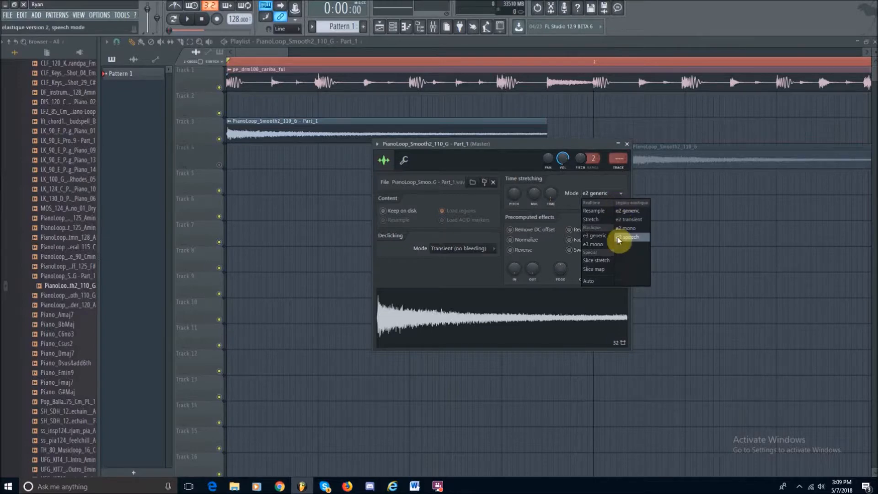
pyautogui.click(633, 214)
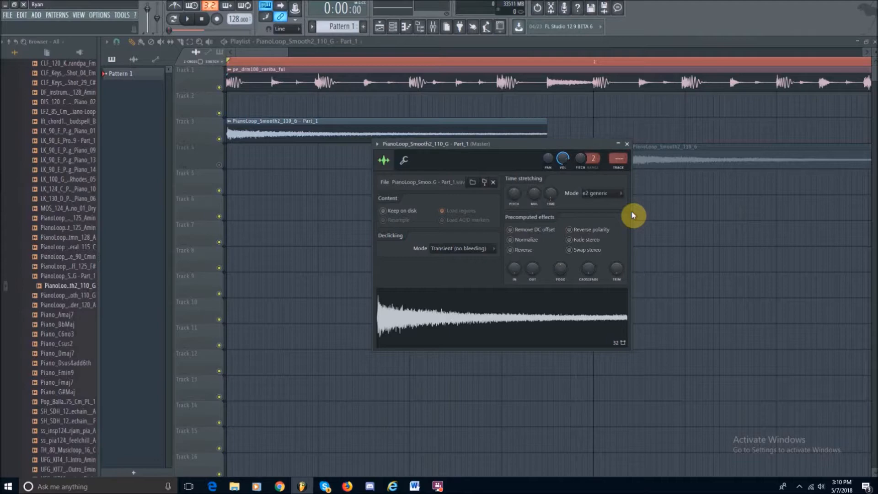
pyautogui.click(614, 193)
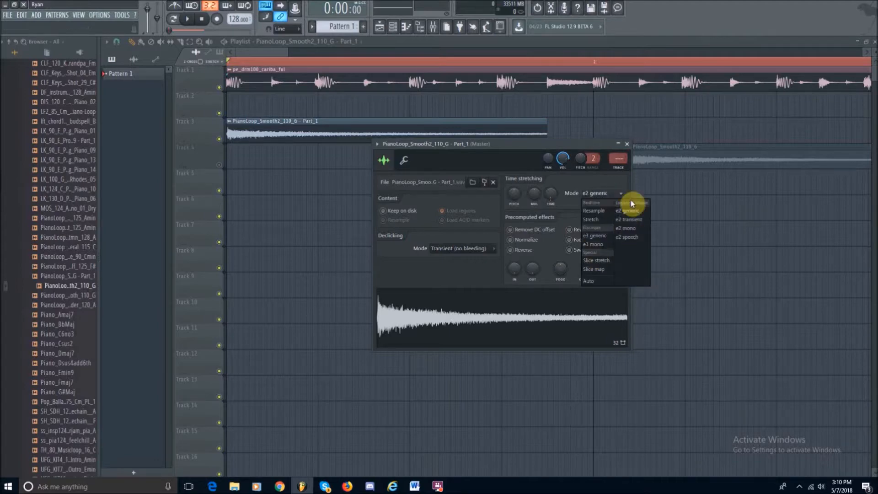
pyautogui.click(634, 211)
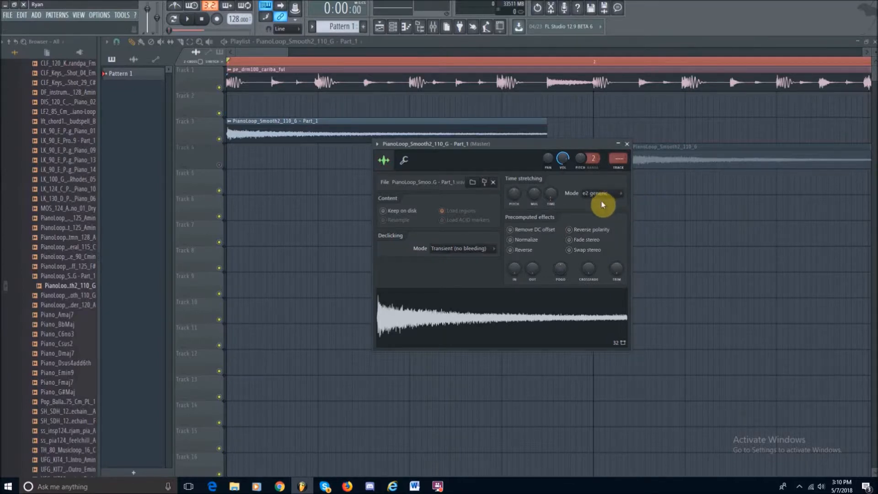
pyautogui.click(627, 144)
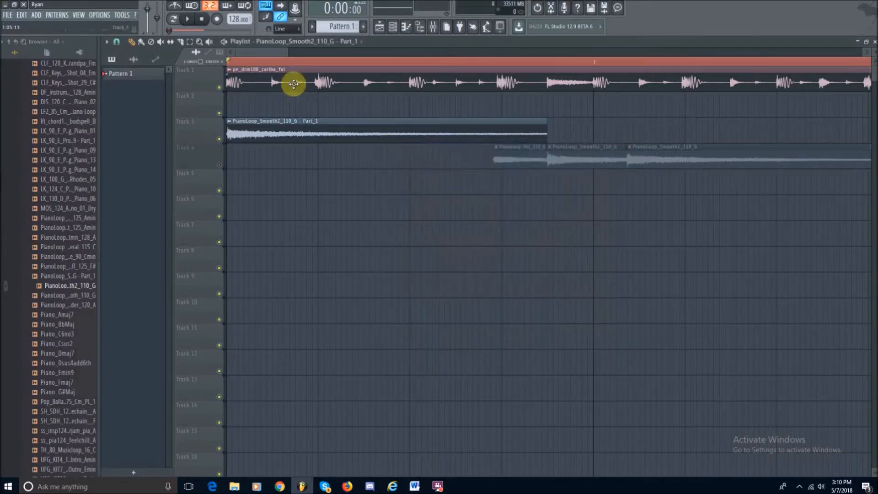
# Play back the stretched Part_1 slice together with the drum loop.
pyautogui.moveTo(287, 52); pyautogui.dragTo(323, 52)
pyautogui.press('space')
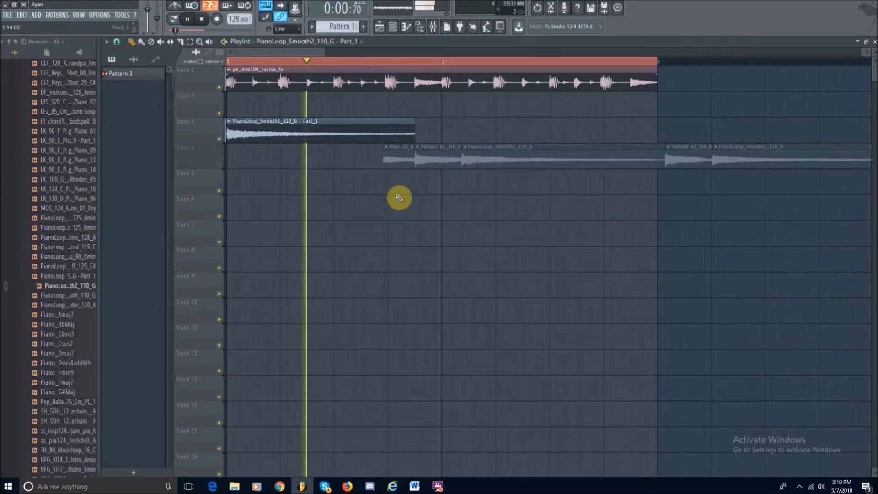
pyautogui.press('space')
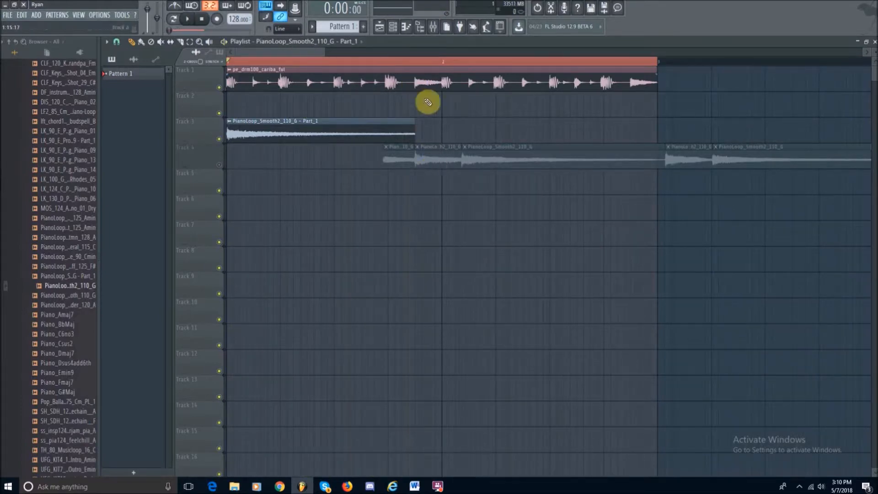
# Move the short second piano slice directly after Part_1 on Track 3, audition it, and delete it.
pyautogui.moveTo(392, 160); pyautogui.dragTo(424, 127)
pyautogui.press('space')
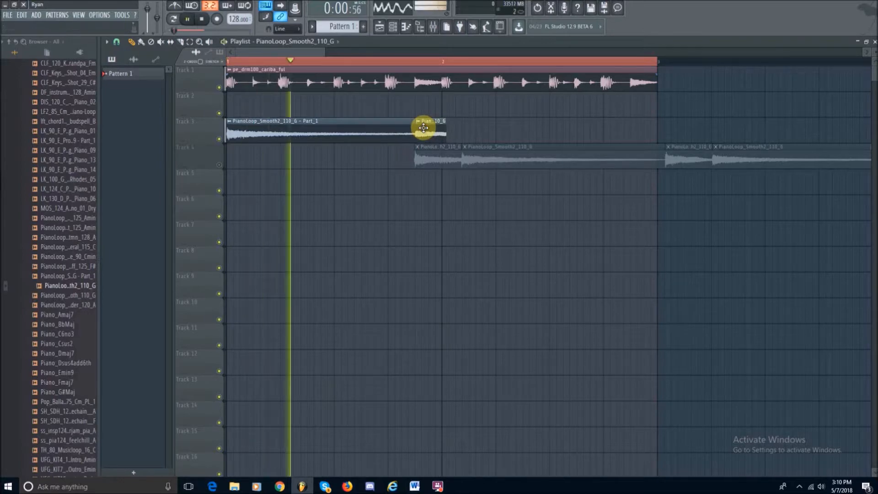
pyautogui.press('space')
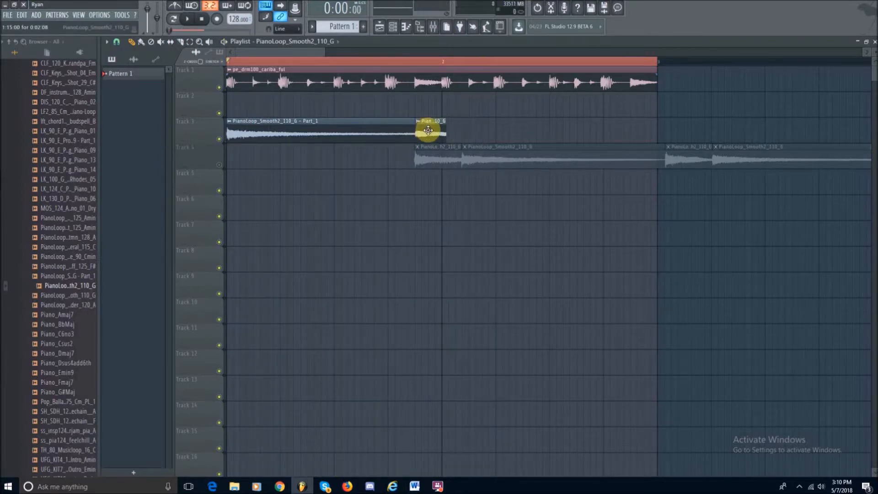
pyautogui.rightClick(429, 131)
# Move the third piano slice from Track 4 to the end of Part_1, audition it, and delete it.
pyautogui.moveTo(427, 160); pyautogui.dragTo(428, 131)
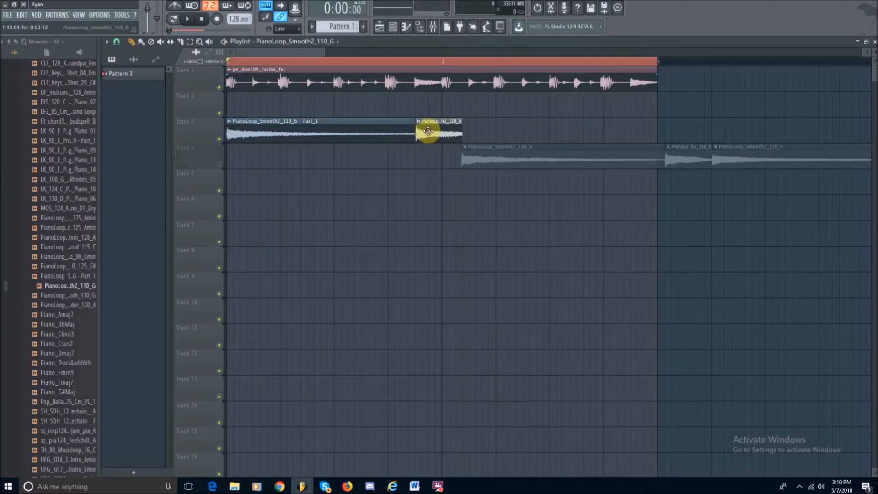
pyautogui.press('space')
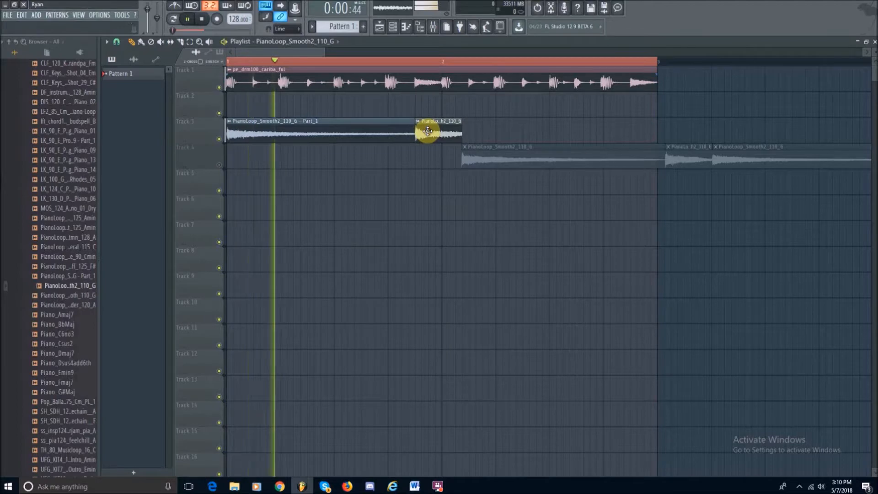
pyautogui.press('space')
pyautogui.rightClick(439, 141)
# Move the long fourth piano slice from Track 4 to directly after Part_1 on Track 3 and play it back.
pyautogui.moveTo(492, 160); pyautogui.dragTo(447, 125)
pyautogui.press('space')
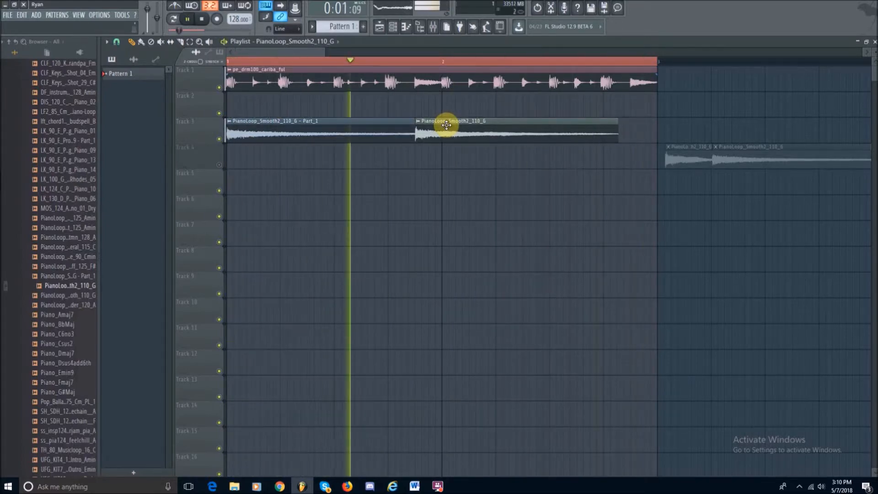
pyautogui.press('space')
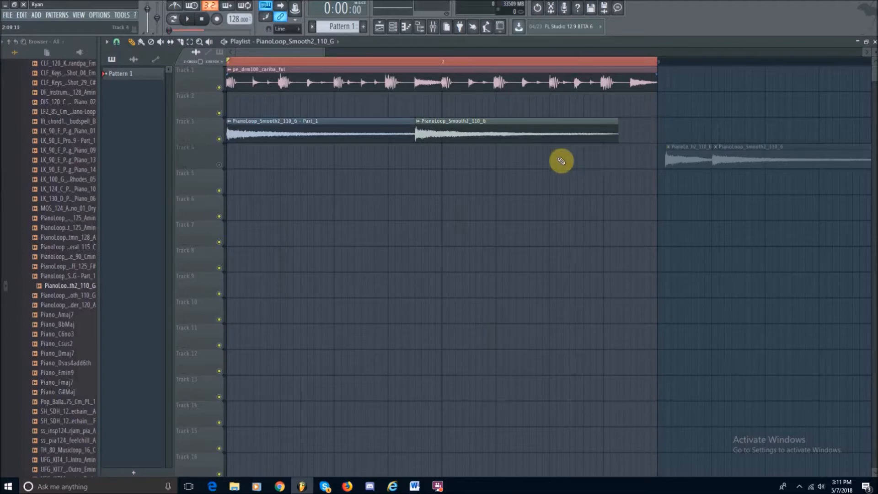
# Make the second slice on Track 3 unique as a sample, saved as PianoLoop_Smooth2_110_G - Part_2 wave file.
pyautogui.click(419, 123)
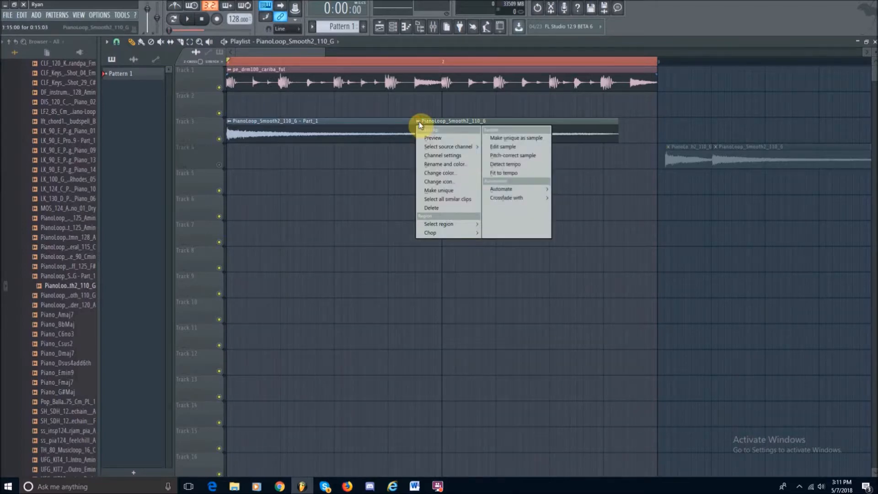
pyautogui.click(509, 139)
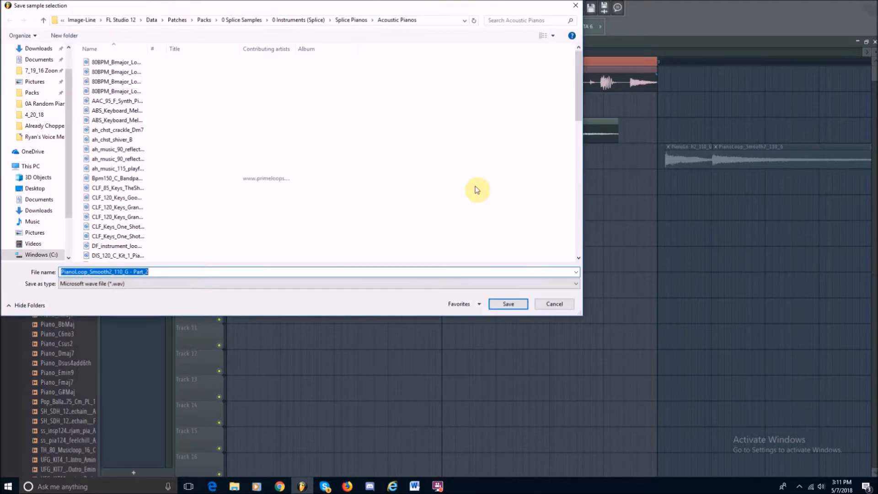
pyautogui.click(507, 304)
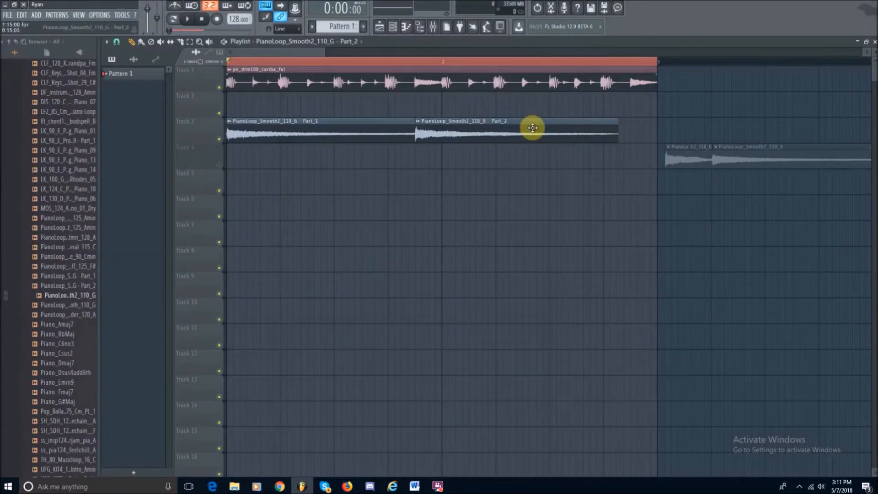
# Set the Part_2 sample's time-stretching mode to e2 generic in its channel settings.
pyautogui.doubleClick(532, 128)
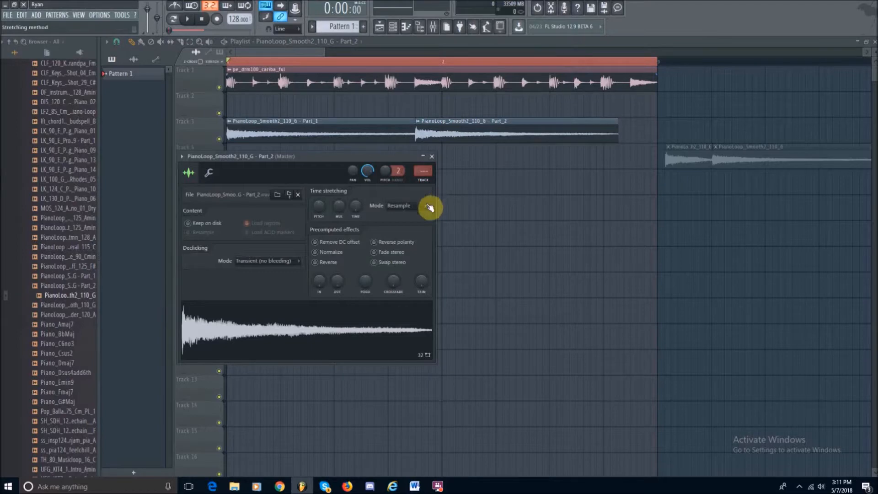
pyautogui.click(424, 205)
pyautogui.click(434, 224)
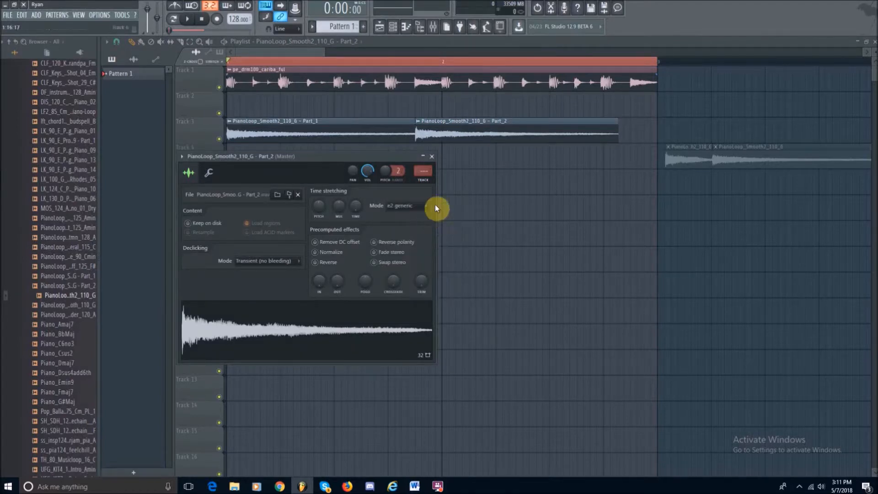
# Stretch the Part_2 clip on Track 3 to the end of the drum loop at bar 3 and play it back.
pyautogui.click(431, 156)
pyautogui.moveTo(617, 138); pyautogui.dragTo(653, 140)
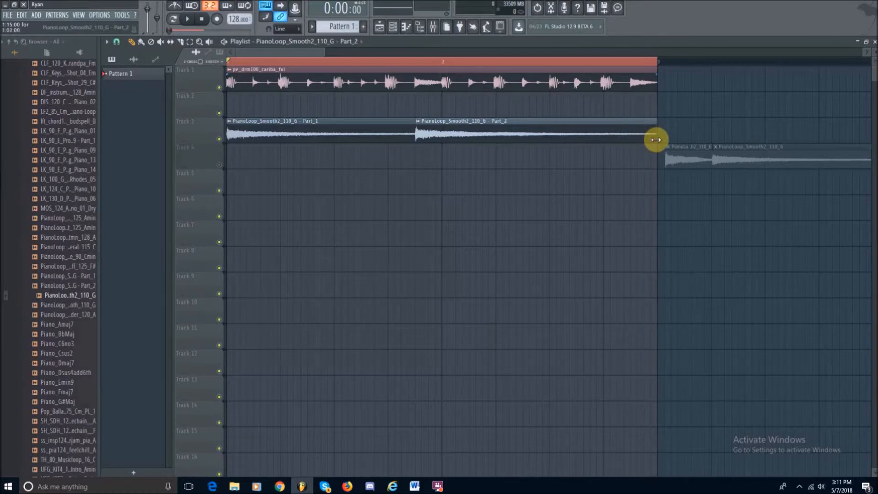
pyautogui.press('space')
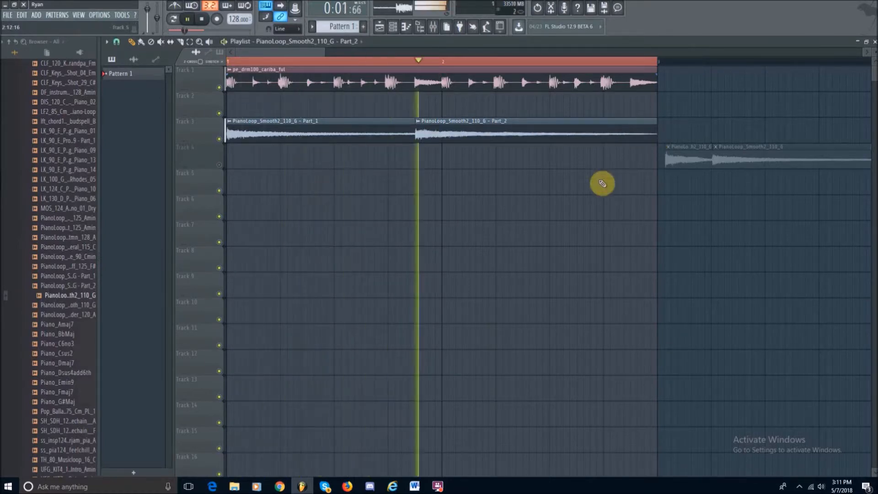
pyautogui.press('space')
# Change the snap setting, extend the time selection to bar 5, and place a second drum loop clip at bar 3 on Track 1.
pyautogui.moveTo(324, 55); pyautogui.dragTo(289, 54)
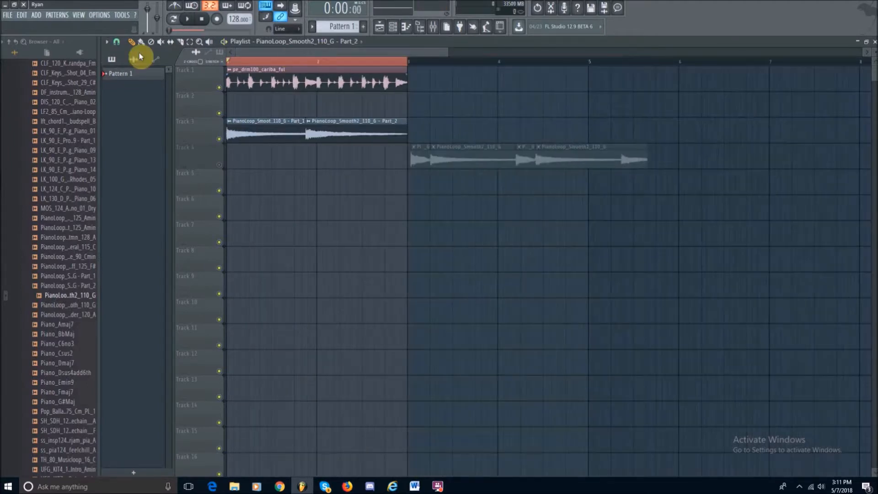
pyautogui.click(117, 42)
pyautogui.click(120, 65)
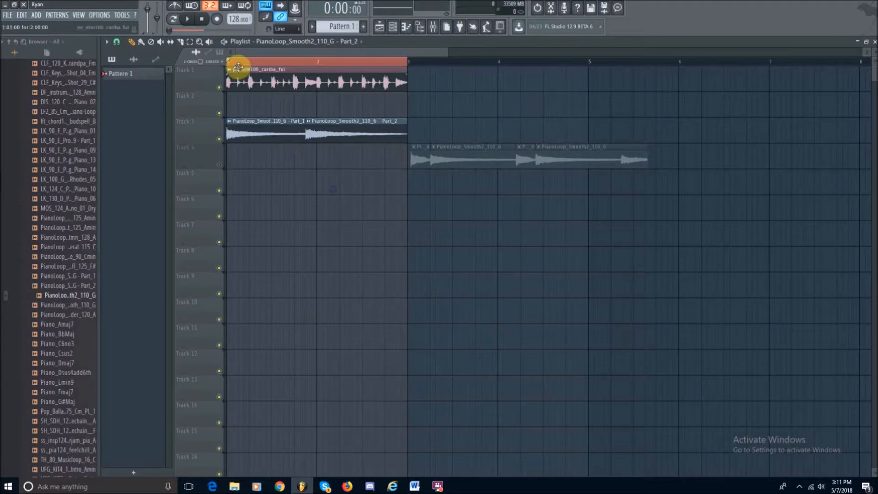
pyautogui.moveTo(229, 62); pyautogui.dragTo(584, 92)
pyautogui.click(422, 96)
pyautogui.click(369, 75)
pyautogui.click(413, 76)
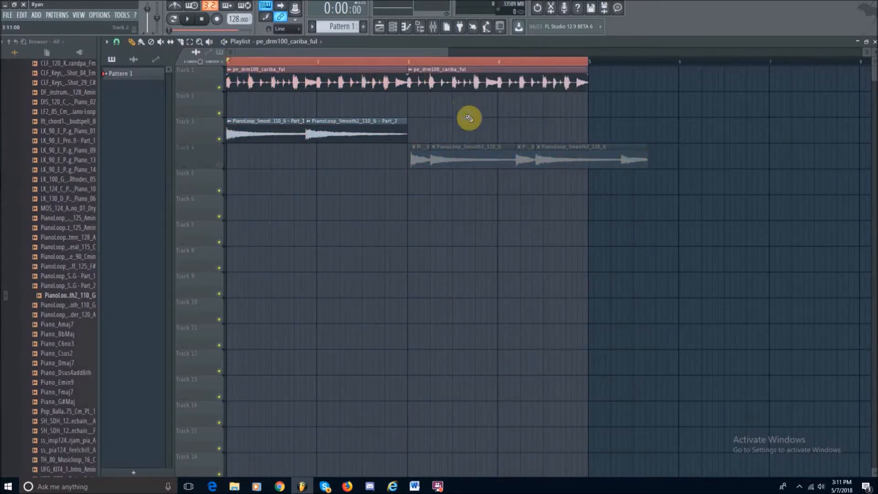
# Move the short piano slice from Track 4 to the end of Part_2 on Track 3, audition it, and delete it.
pyautogui.click(375, 62)
pyautogui.press('space')
pyautogui.moveTo(426, 155); pyautogui.dragTo(419, 128)
pyautogui.press('space')
pyautogui.click(413, 62)
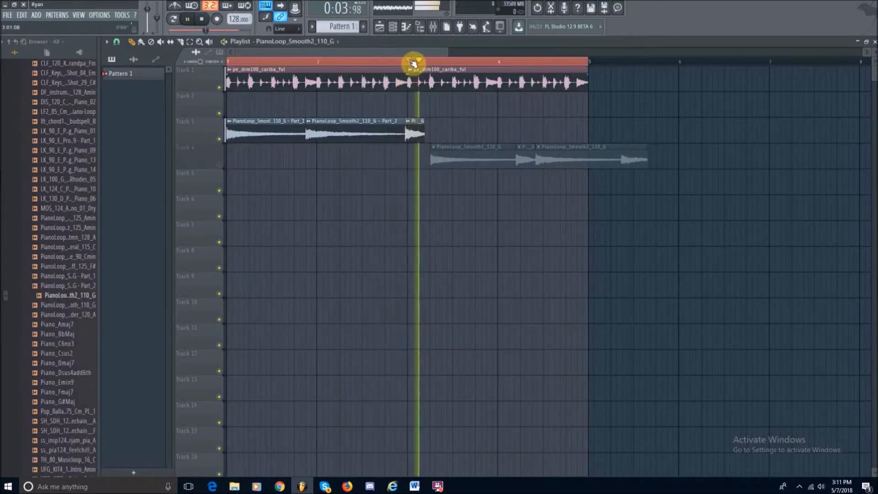
pyautogui.rightClick(416, 125)
# Move the next long piano slice from Track 4 to the start of bar 3 on Track 3 and play it back.
pyautogui.moveTo(431, 142); pyautogui.dragTo(417, 120)
pyautogui.press('space')
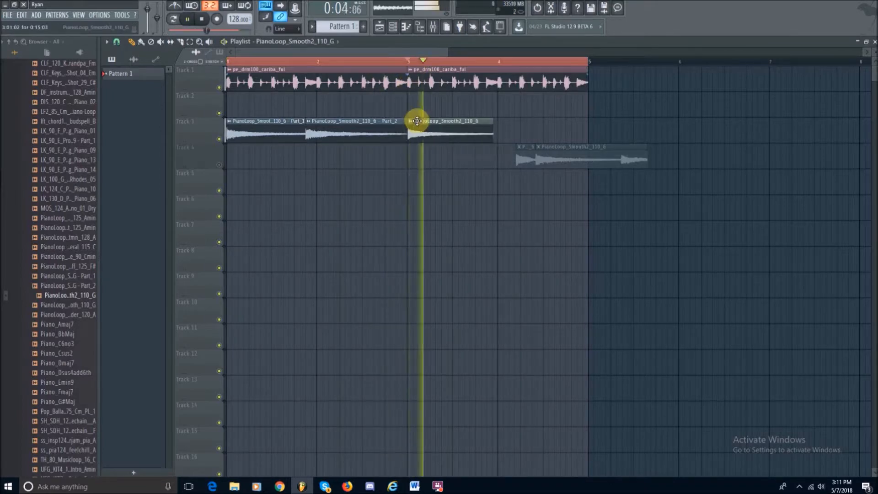
pyautogui.press('space')
# Make the piano slice at bar 3 unique as a sample, saved as the wave file PianoLoop_Smooth2_110_G - Part_3.
pyautogui.moveTo(393, 53)
pyautogui.mouseDown()
pyautogui.moveTo(514, 53)
pyautogui.moveTo(379, 52)
pyautogui.mouseUp()
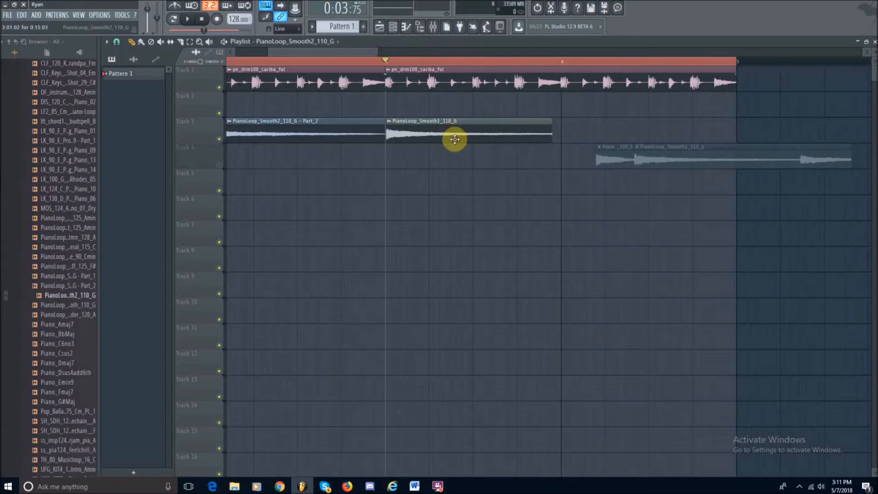
pyautogui.click(390, 122)
pyautogui.click(498, 142)
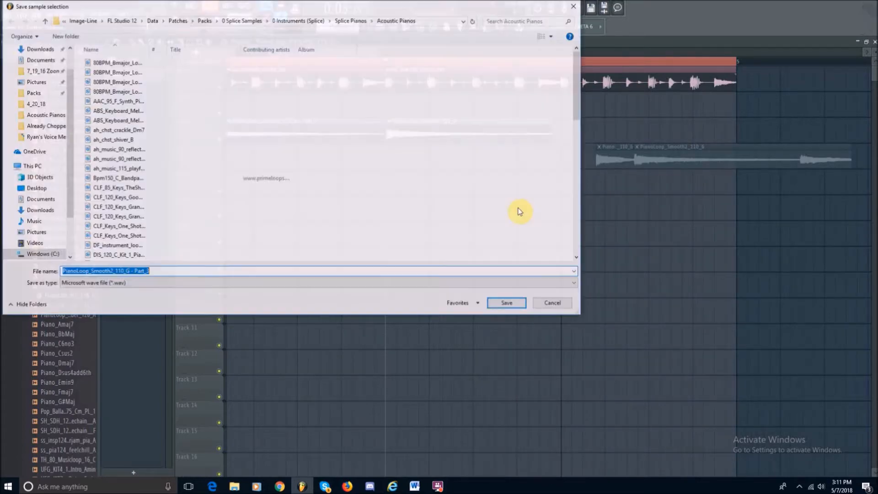
pyautogui.click(517, 304)
# Set the Part_3 sample's time-stretching mode to e2 generic in its channel settings.
pyautogui.doubleClick(483, 128)
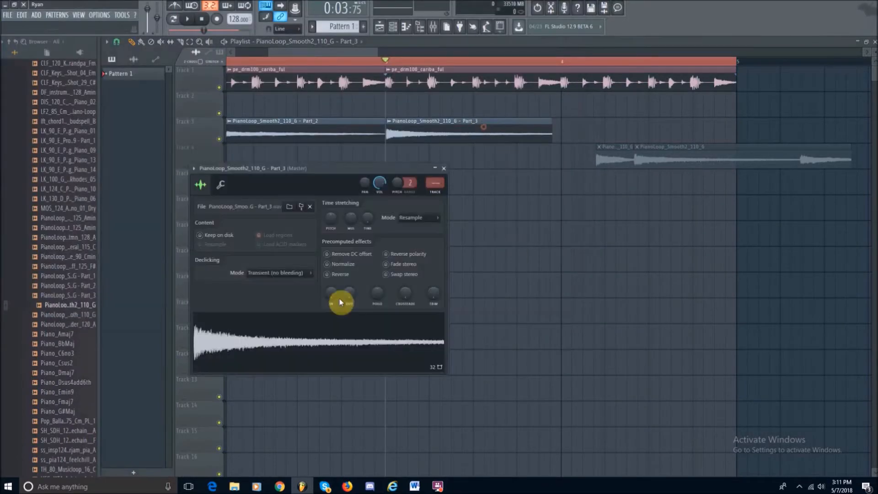
pyautogui.click(420, 218)
pyautogui.click(446, 237)
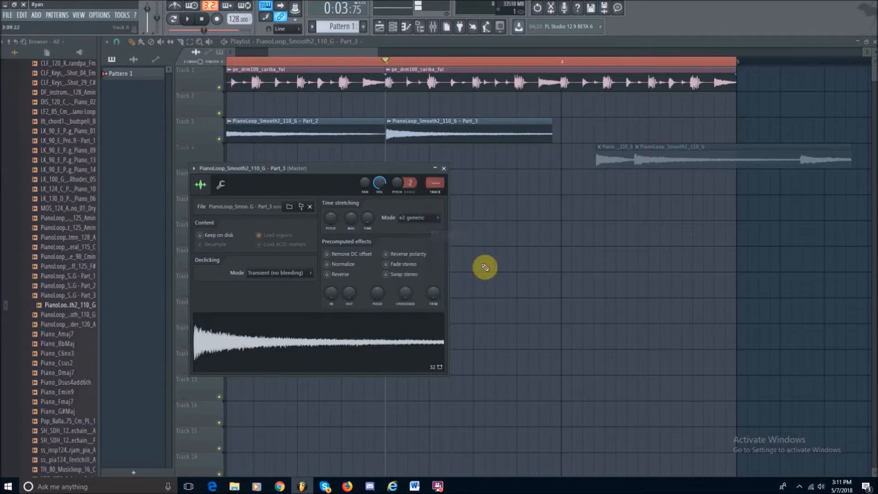
pyautogui.press('Escape')
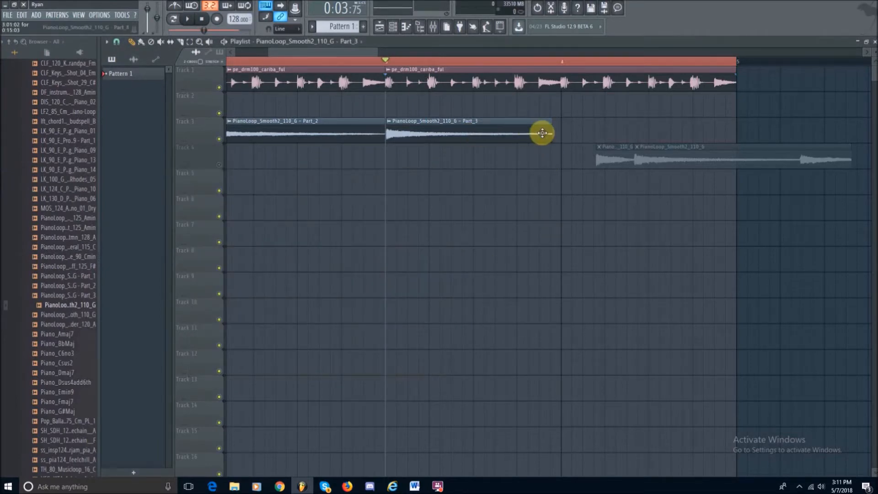
# Adjust the snap setting, shorten Part_3 by stretching so it ends on the drum hit just before bar 4, and play it back.
pyautogui.moveTo(551, 138); pyautogui.dragTo(544, 139)
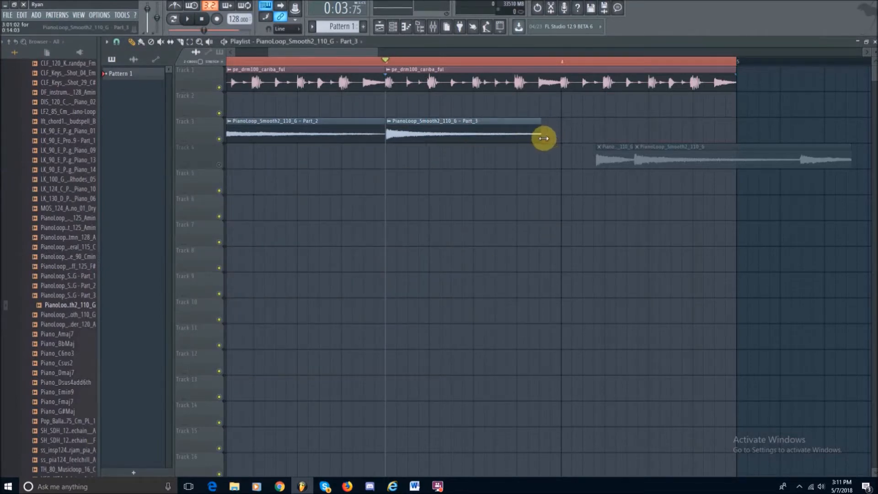
pyautogui.click(118, 44)
pyautogui.click(125, 85)
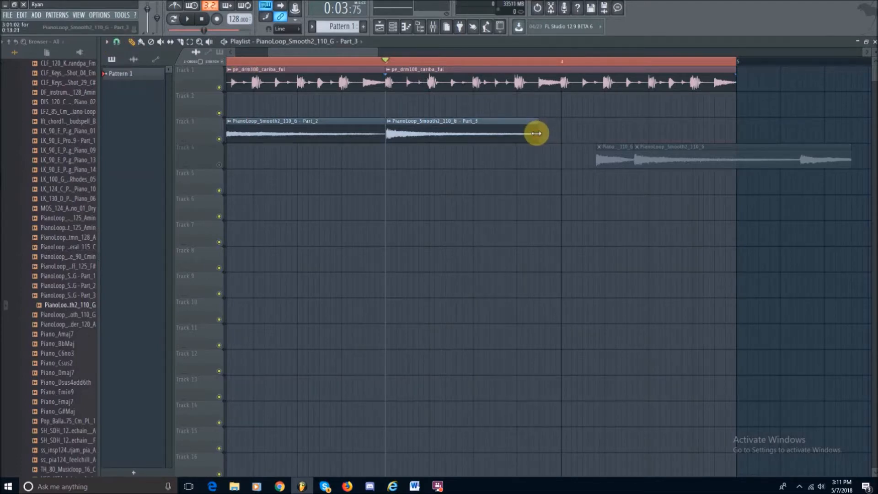
pyautogui.click(117, 42)
pyautogui.click(124, 74)
pyautogui.press('space')
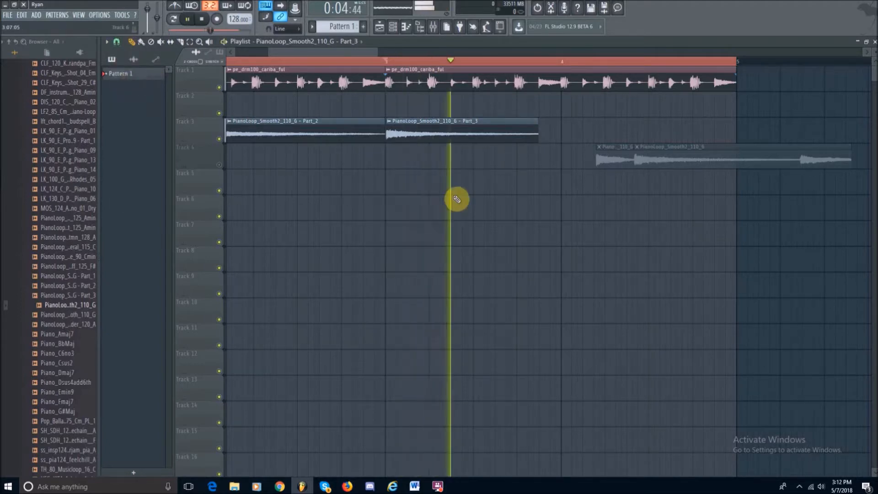
pyautogui.press('space')
# Delete the short piano slice on Track 4 and move the remaining long slice directly after Part_3 on Track 3.
pyautogui.rightClick(615, 158)
pyautogui.moveTo(645, 159); pyautogui.dragTo(583, 120)
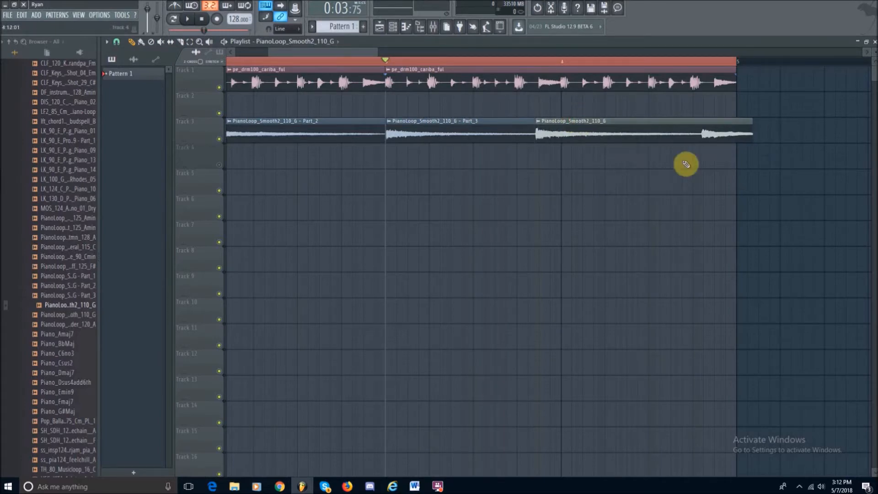
# Change the snap setting and cut off the extra chord at the tail of the last piano slice on Track 3.
pyautogui.click(117, 42)
pyautogui.click(118, 66)
pyautogui.moveTo(377, 51)
pyautogui.mouseDown()
pyautogui.moveTo(388, 64)
pyautogui.moveTo(333, 49)
pyautogui.moveTo(372, 54)
pyautogui.mouseUp()
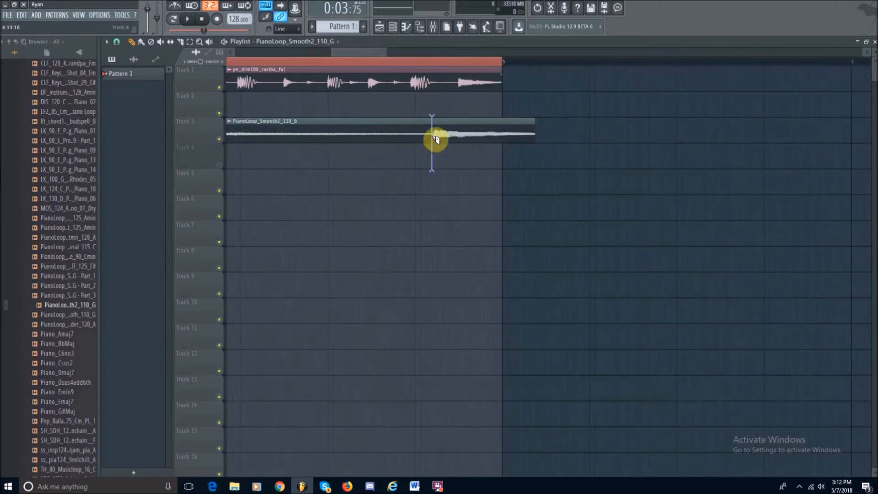
pyautogui.moveTo(435, 139); pyautogui.dragTo(477, 137)
pyautogui.moveTo(366, 53); pyautogui.dragTo(345, 53)
pyautogui.moveTo(368, 138)
pyautogui.mouseDown()
pyautogui.moveTo(377, 139)
pyautogui.moveTo(367, 138)
pyautogui.mouseUp()
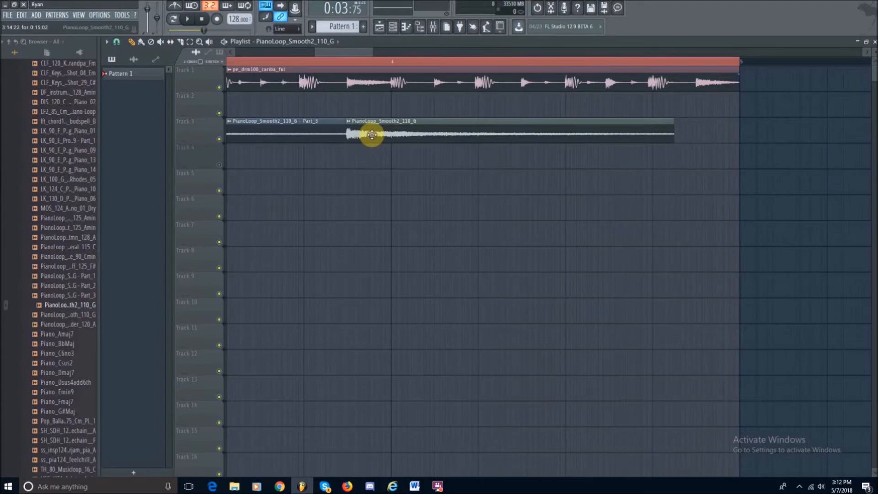
# Make the last piano slice on Track 3 unique as a sample, saved as the wave file PianoLoop_Smooth2_110_G - Part_4.
pyautogui.moveTo(372, 50); pyautogui.dragTo(432, 53)
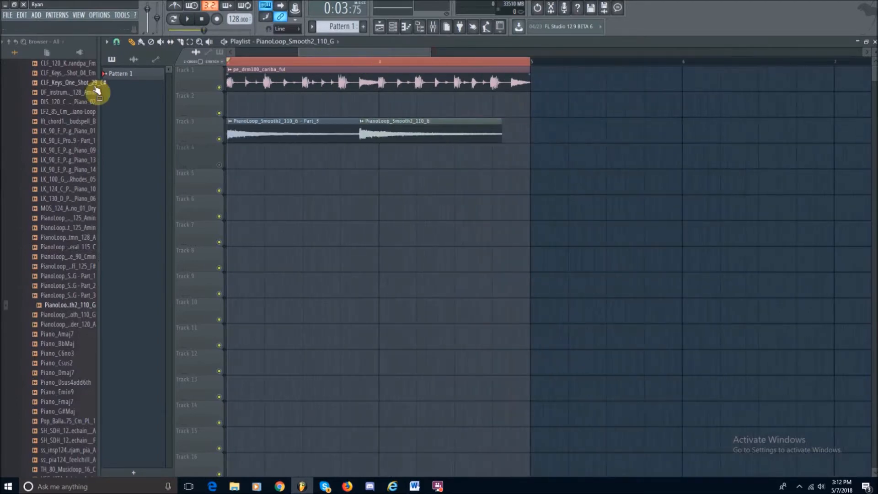
pyautogui.click(364, 123)
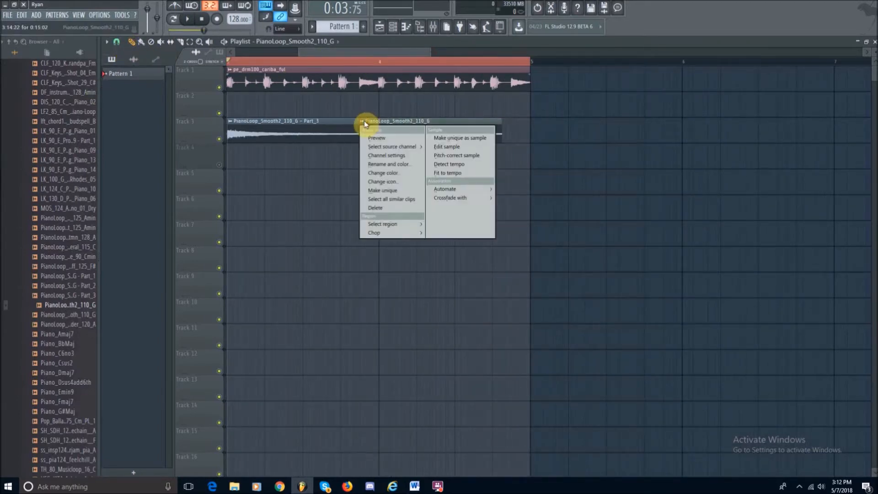
pyautogui.click(460, 139)
pyautogui.click(517, 272)
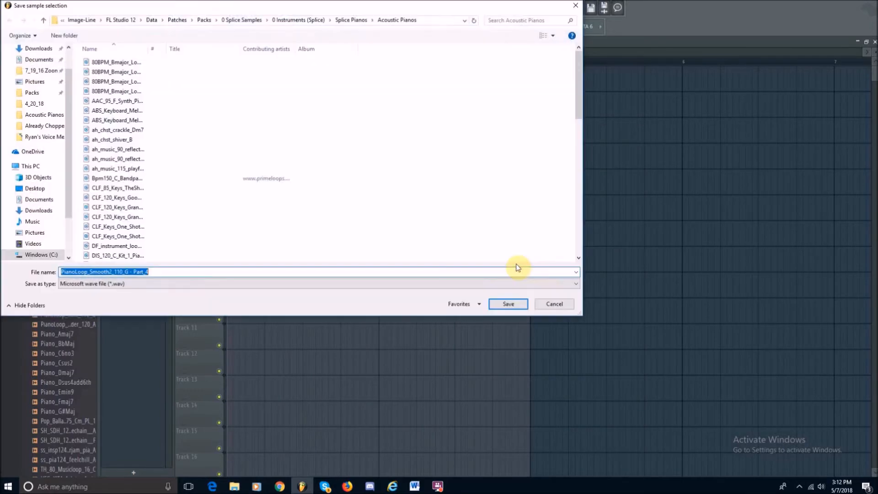
pyautogui.click(517, 304)
# Set the Part_4 sample's time-stretching mode to e2 generic in its channel settings.
pyautogui.doubleClick(467, 134)
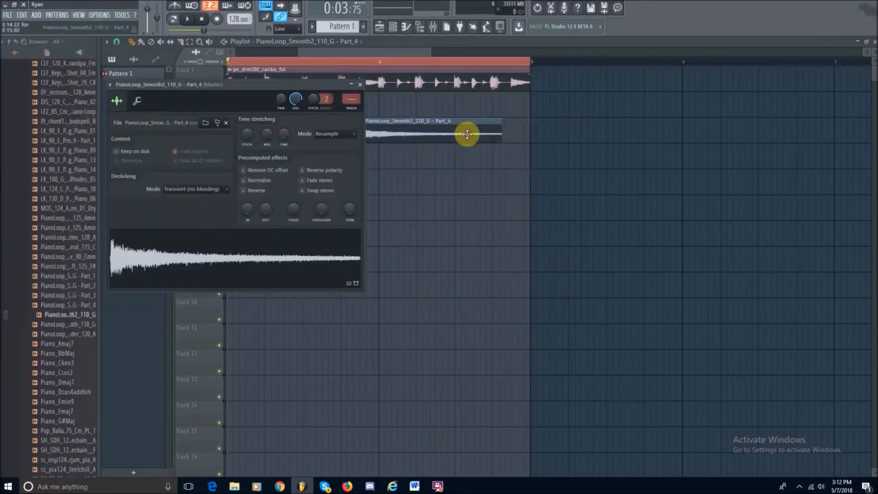
pyautogui.click(355, 137)
pyautogui.click(364, 152)
pyautogui.press('Escape')
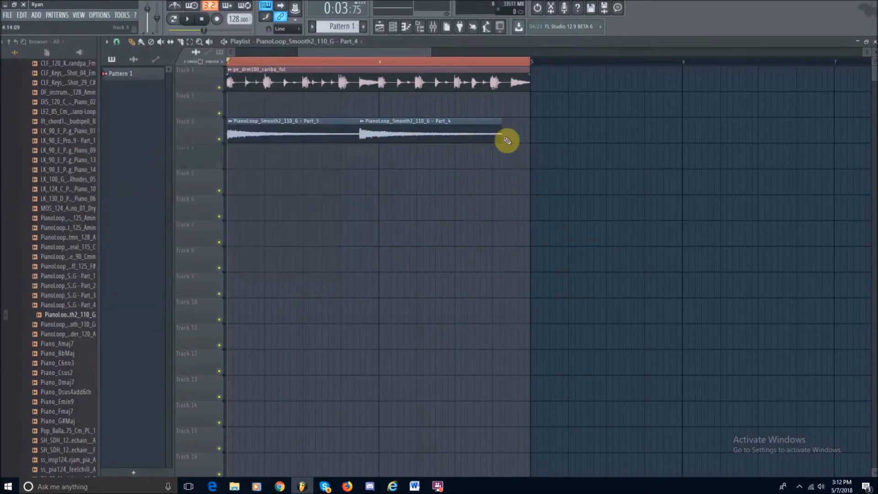
# Stretch Part_4 to the end of the second drum loop at bar 5 and play the whole arrangement from the start.
pyautogui.moveTo(501, 133); pyautogui.dragTo(529, 139)
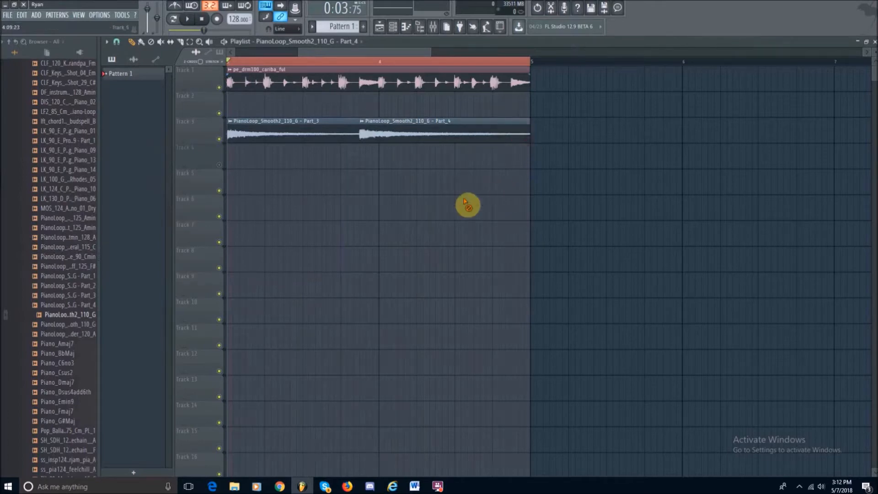
pyautogui.moveTo(366, 55); pyautogui.dragTo(289, 58)
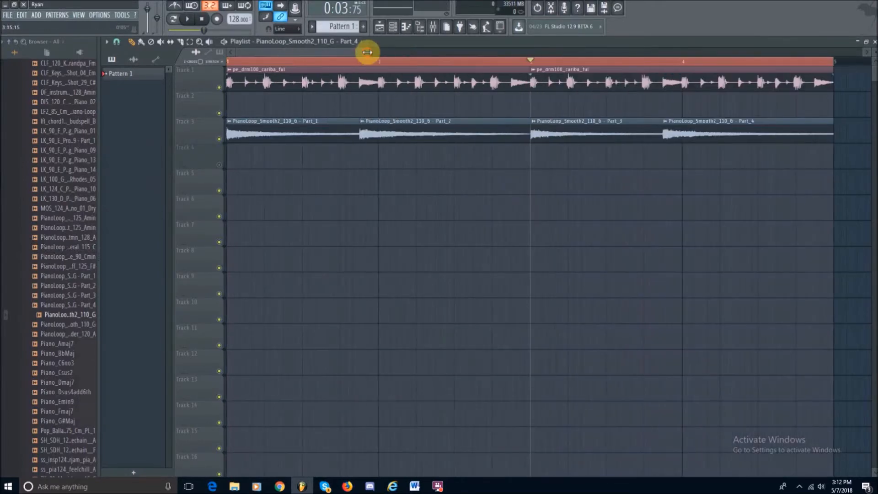
pyautogui.moveTo(365, 52); pyautogui.dragTo(481, 49)
pyautogui.click(233, 65)
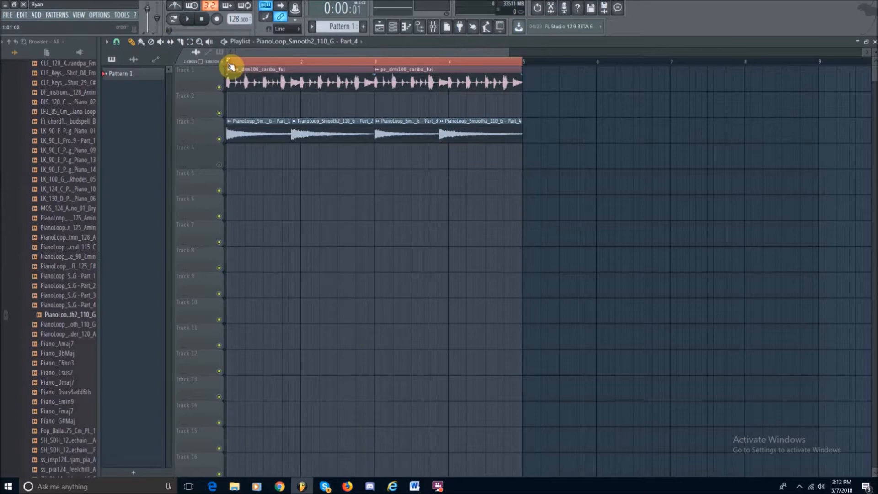
pyautogui.click(201, 19)
pyautogui.press('space')
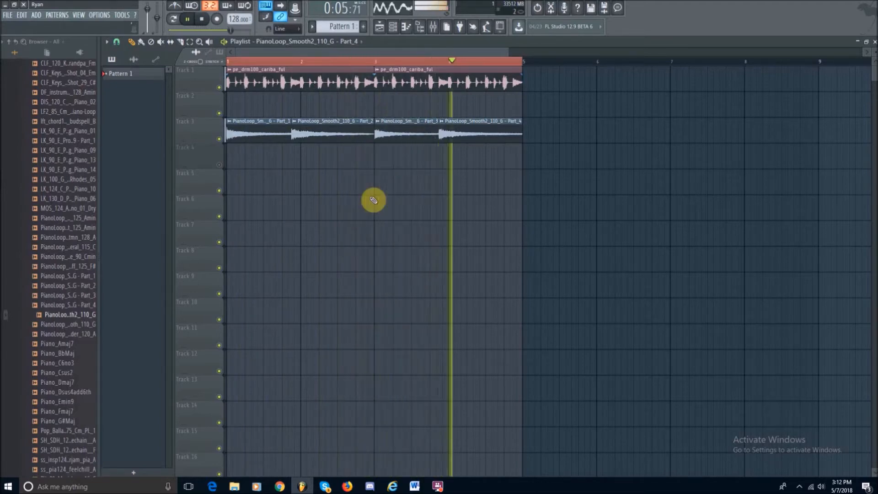
pyautogui.press('space')
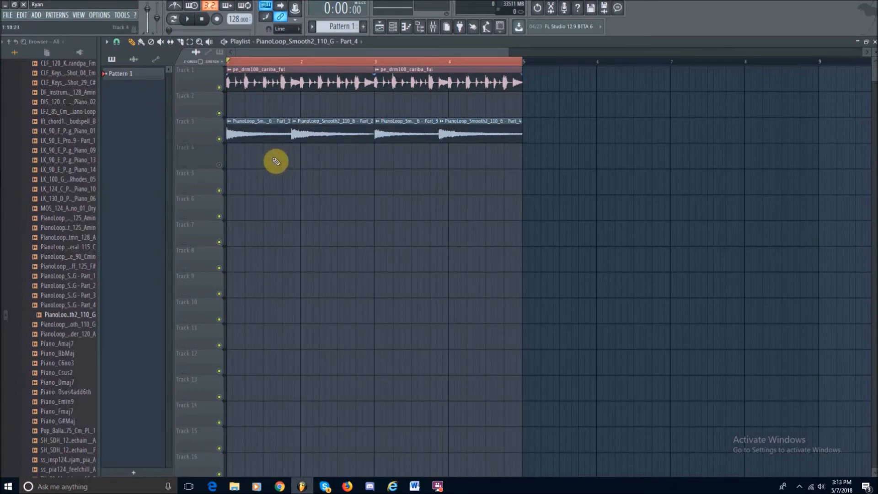
# Try shortening the Part_4 clip on Track 3, and stretch it back to the end of the drum loop at bar 5.
pyautogui.moveTo(506, 51); pyautogui.dragTo(361, 52)
pyautogui.moveTo(265, 128)
pyautogui.mouseDown()
pyautogui.moveTo(261, 163)
pyautogui.moveTo(255, 122)
pyautogui.mouseUp()
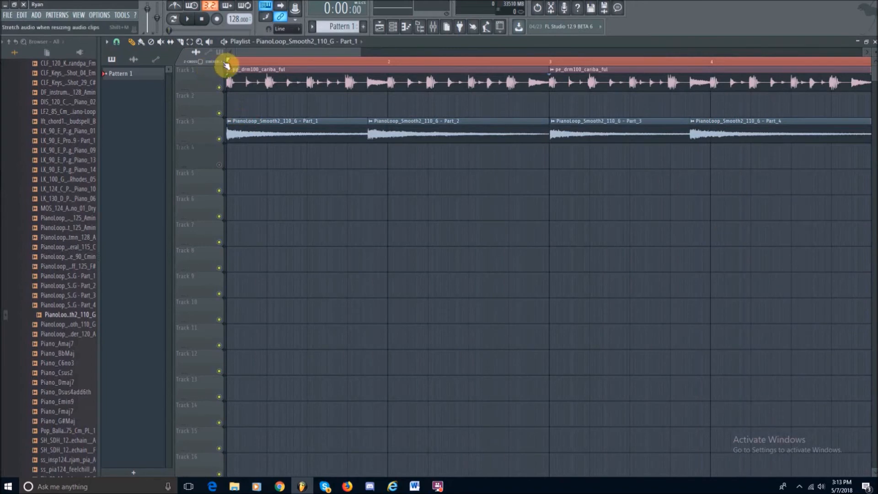
pyautogui.moveTo(324, 53); pyautogui.dragTo(402, 55)
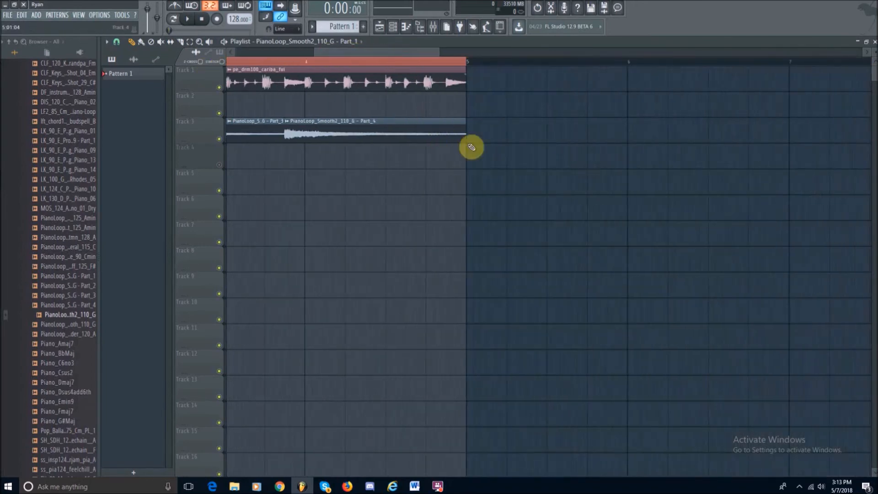
pyautogui.moveTo(465, 139); pyautogui.dragTo(429, 138)
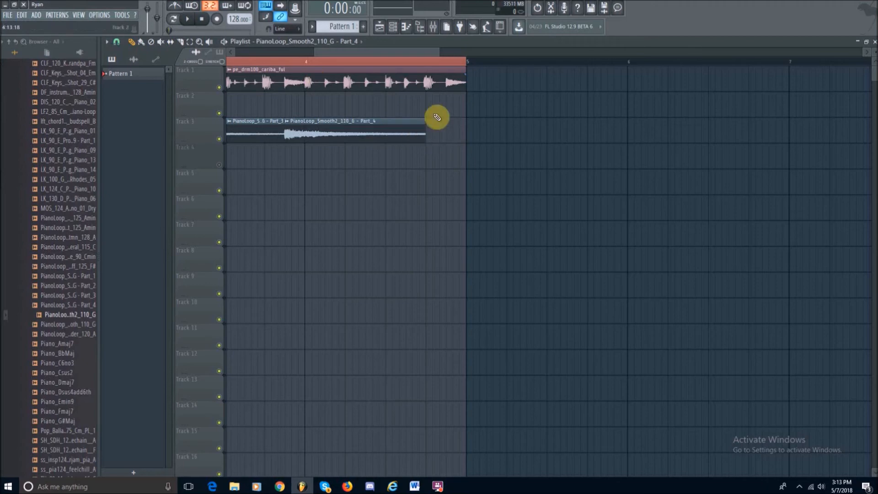
pyautogui.moveTo(424, 134); pyautogui.dragTo(464, 141)
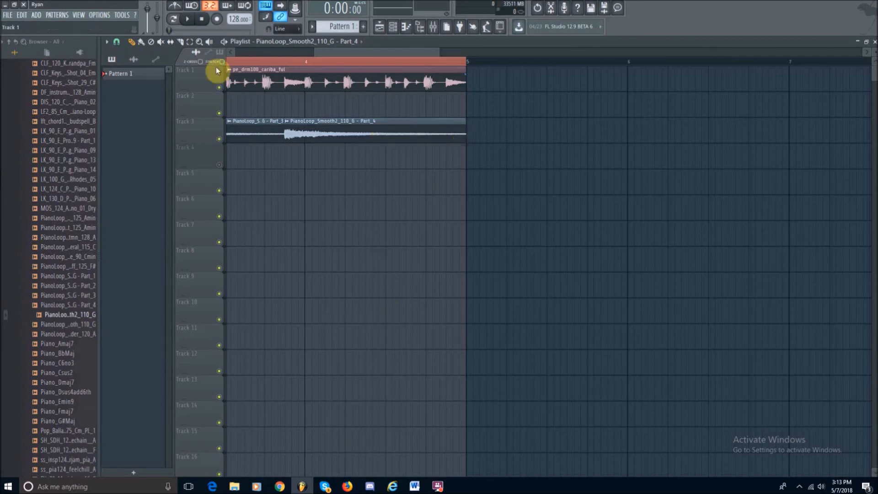
pyautogui.moveTo(395, 54); pyautogui.dragTo(435, 54)
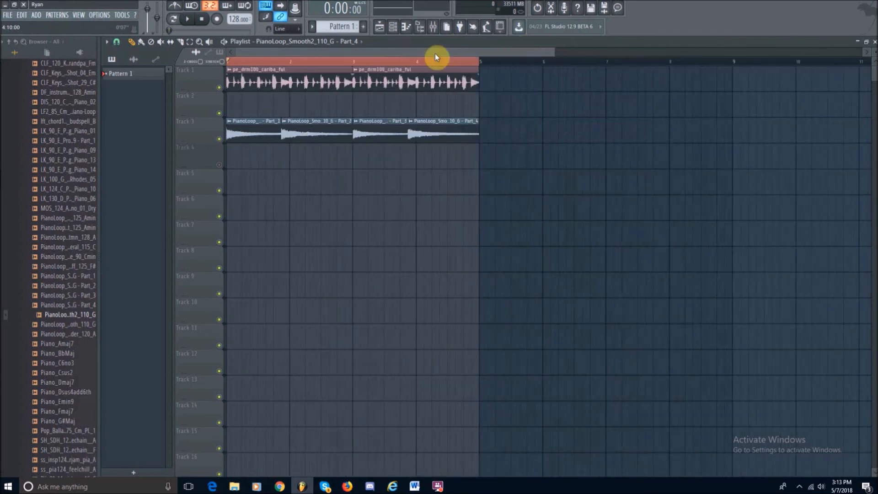